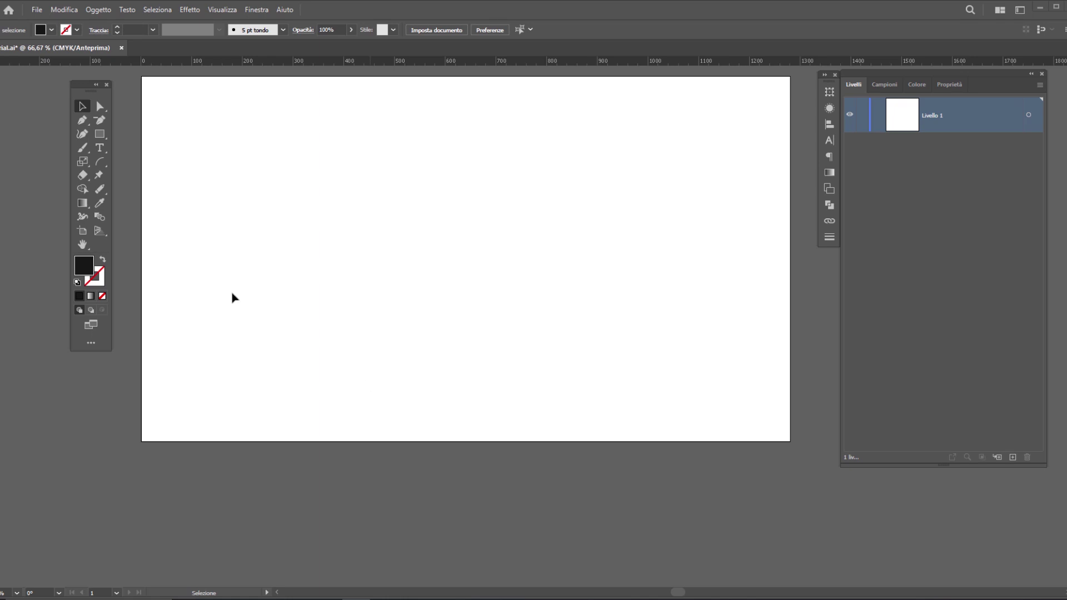
Step: Draw a near-black 1284.8968 × 720 px rectangle covering the whole artboard
left_click(100, 134)
left_click_drag(144, 80, 778, 434)
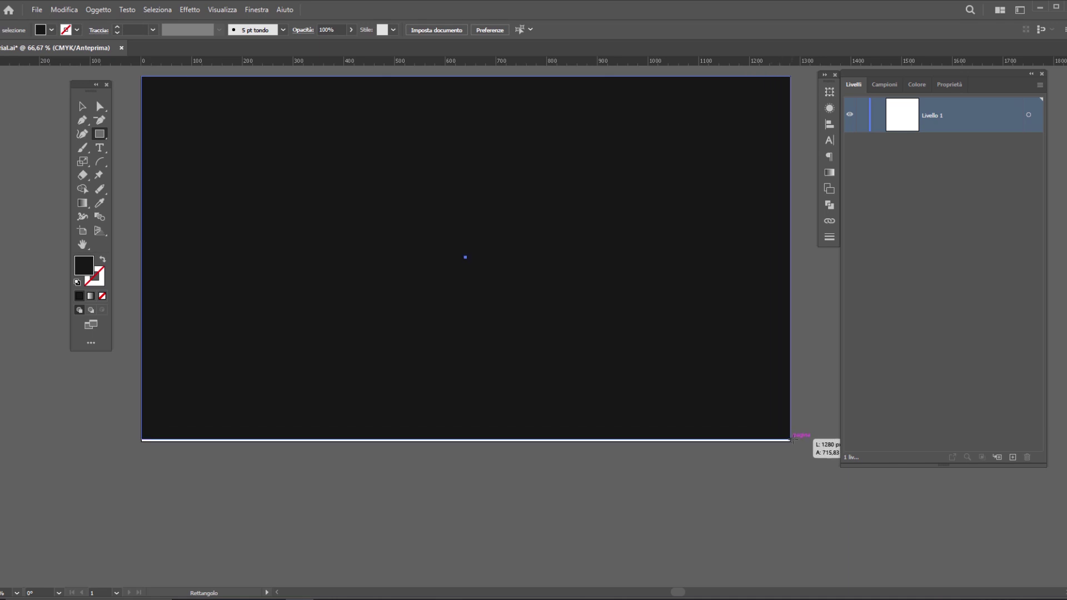
left_click_drag(779, 434, 792, 441)
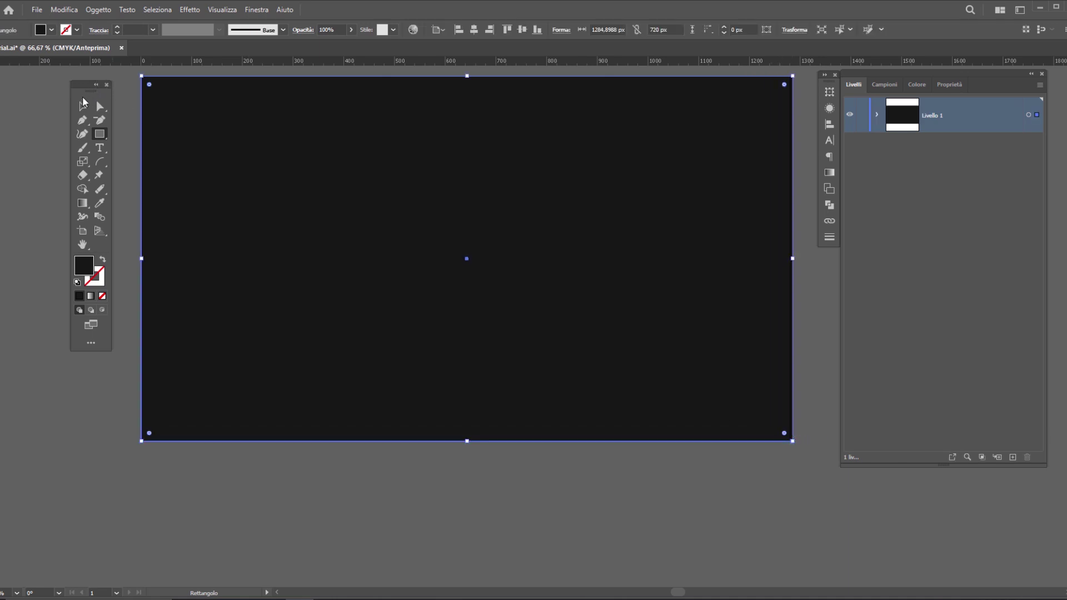
key("v")
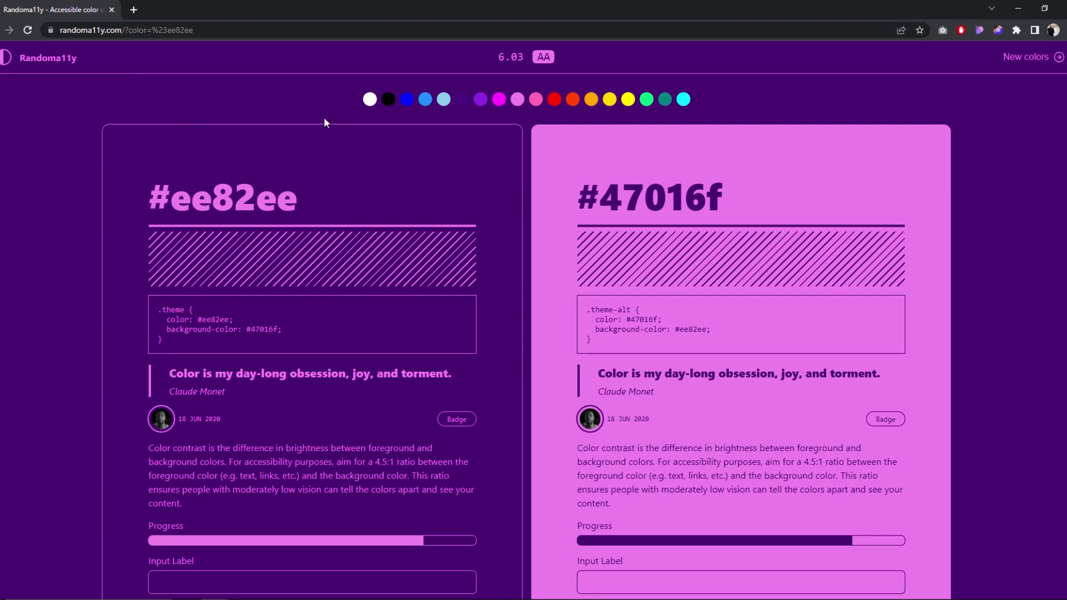
Step: Browse Randoma11y colour themes until the indigo #4b0082 / lime #cfdc2a pair appears
left_click(440, 101)
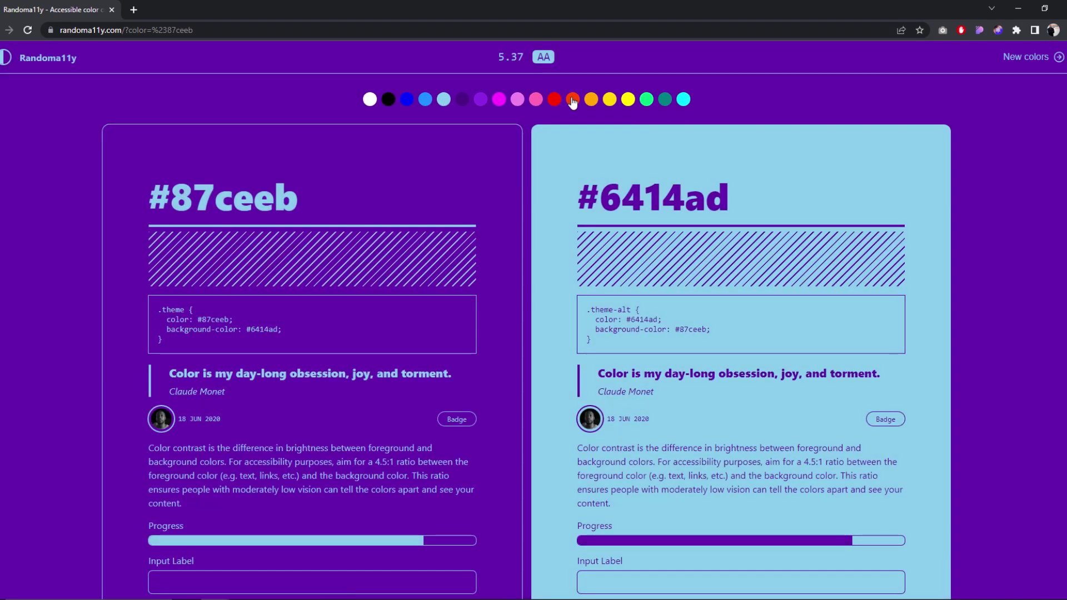
left_click(571, 98)
left_click(684, 99)
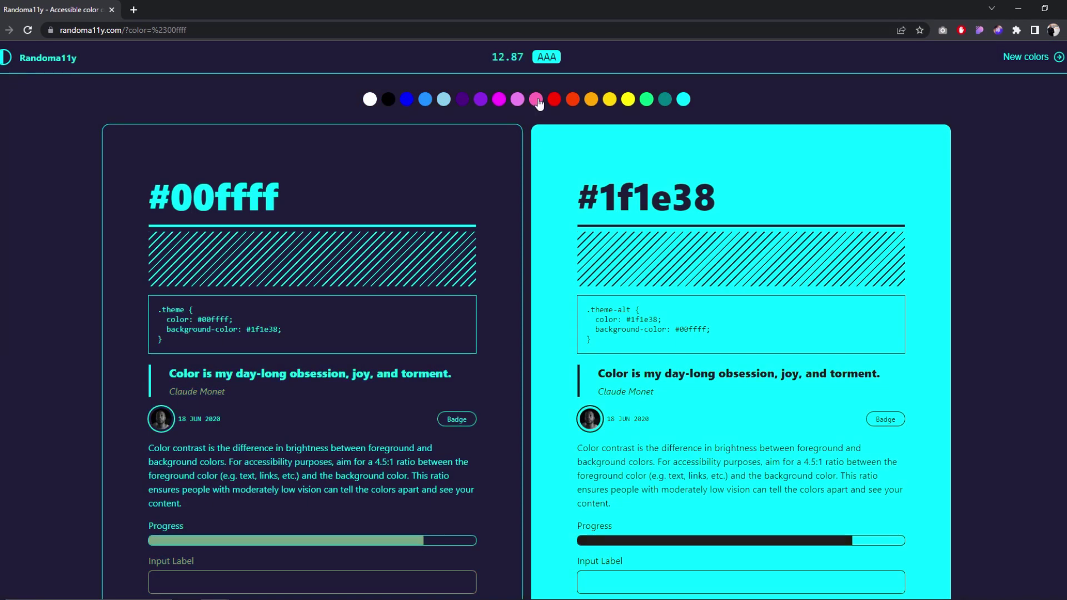
left_click(370, 100)
left_click(498, 100)
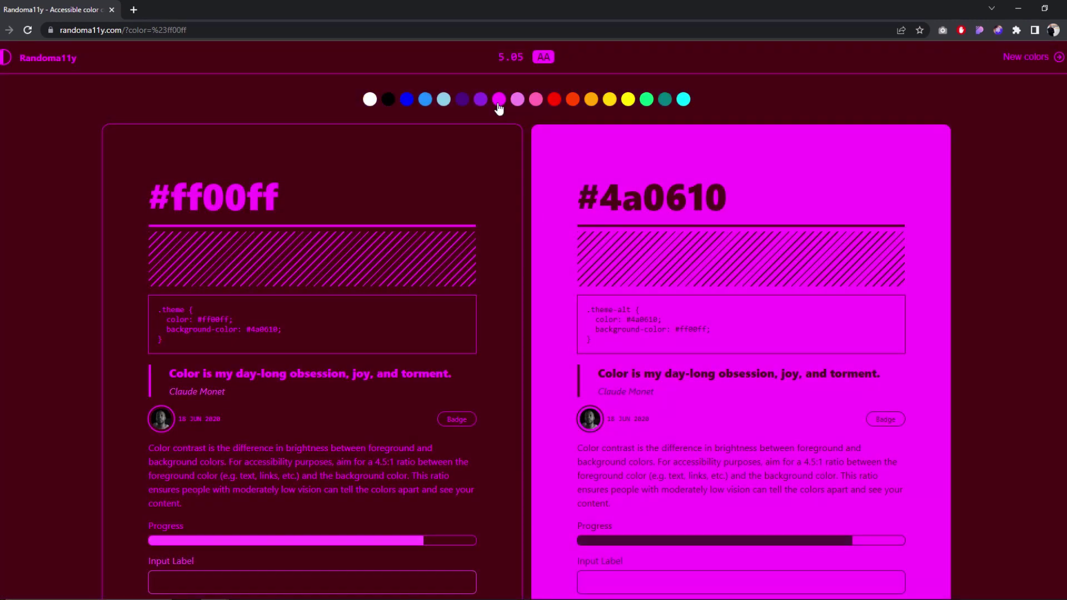
left_click(647, 102)
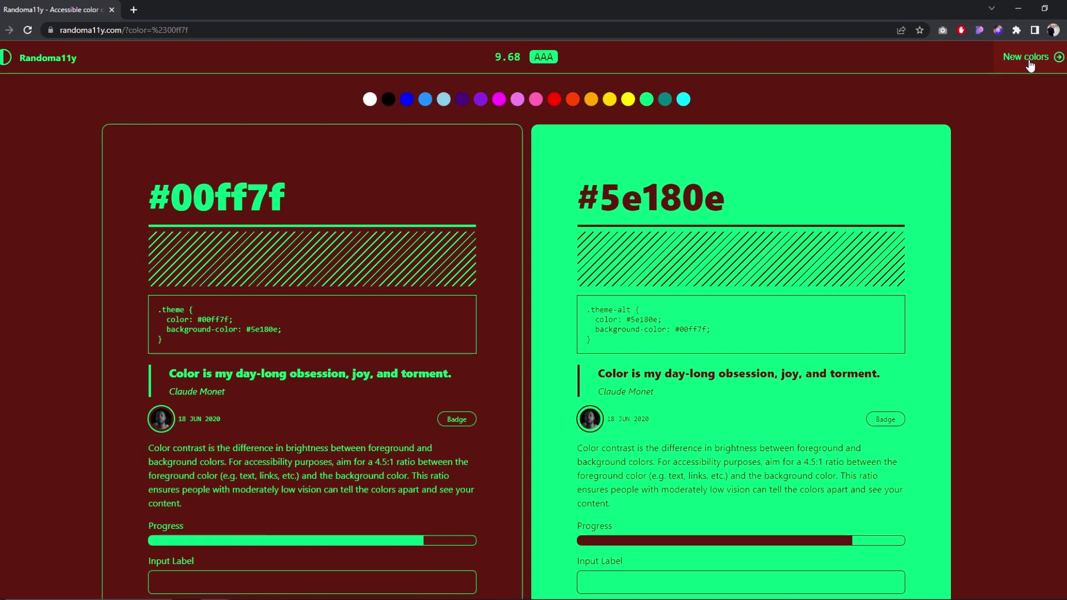
left_click(1030, 62)
left_click(1029, 62)
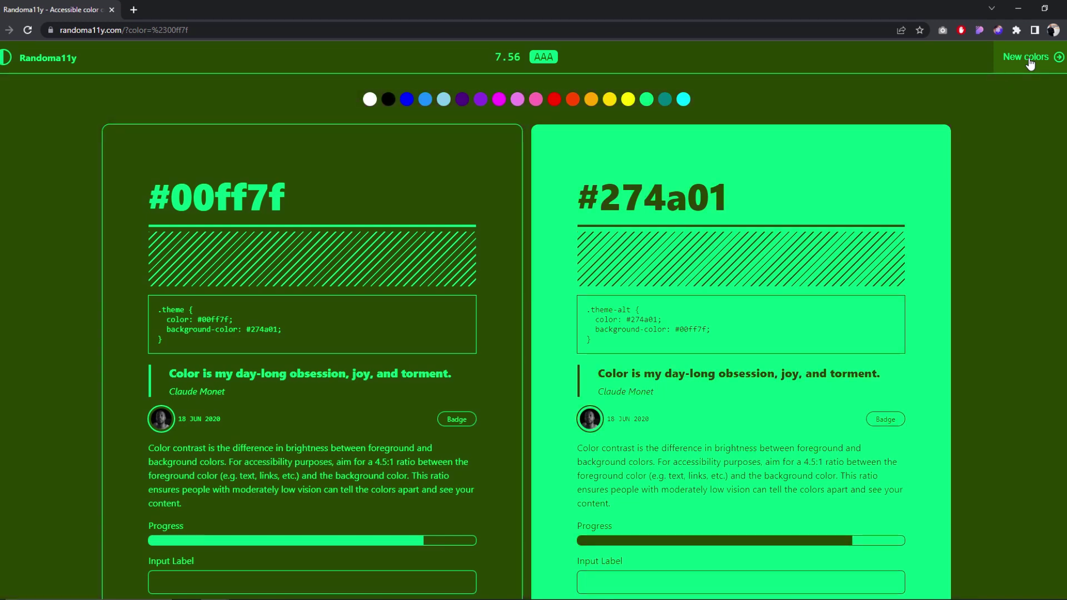
left_click(466, 104)
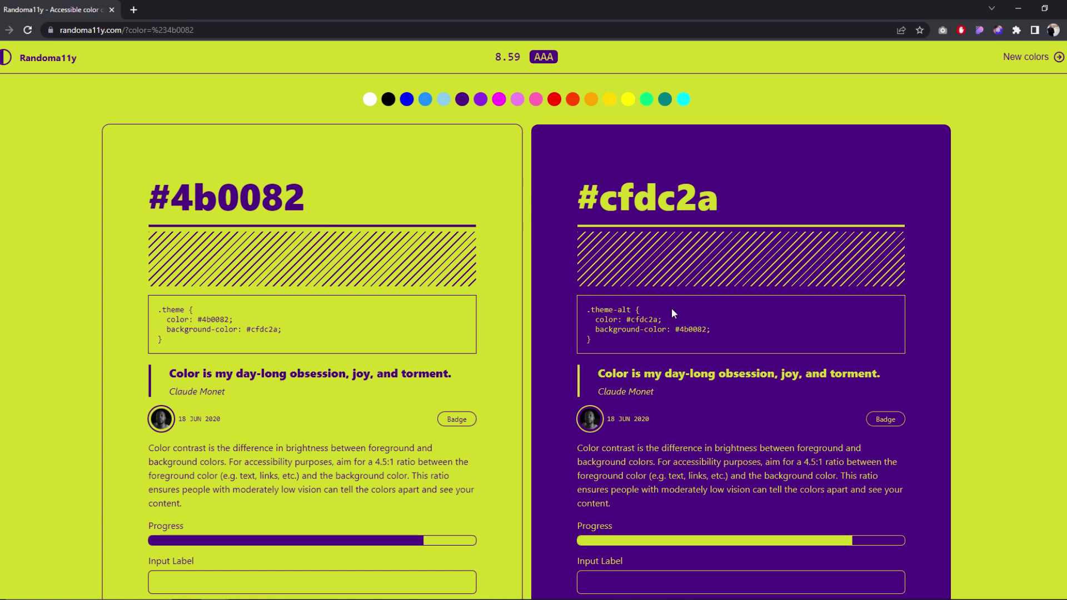
Step: Copy the indigo hex code 4b0082 from the page
double_click(690, 329)
right_click(694, 328)
left_click(732, 339)
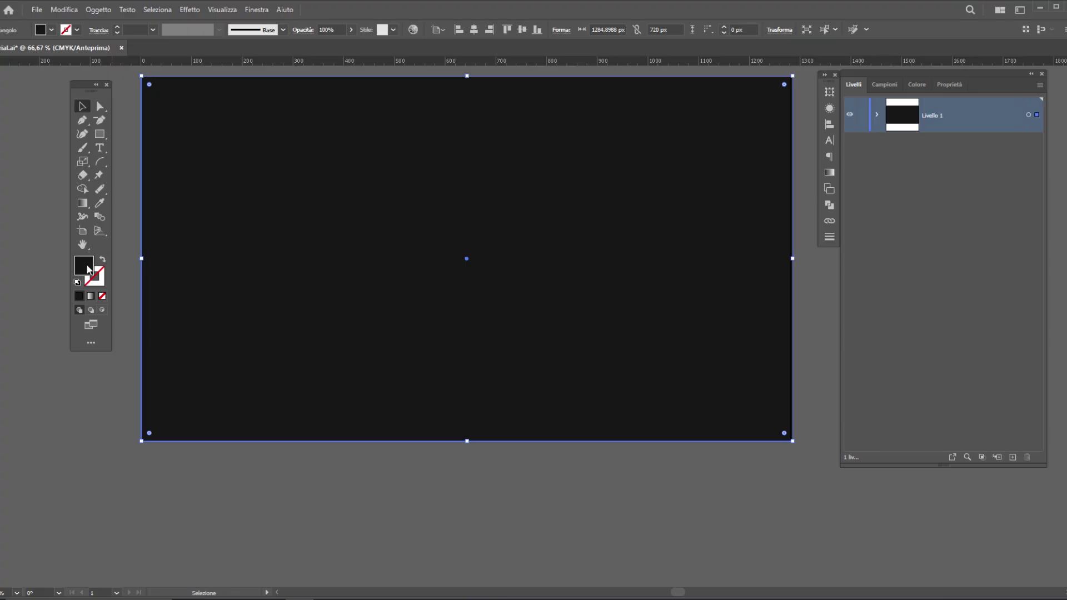
Step: Set the background rectangle's fill to the pasted indigo #4b0082
double_click(85, 266)
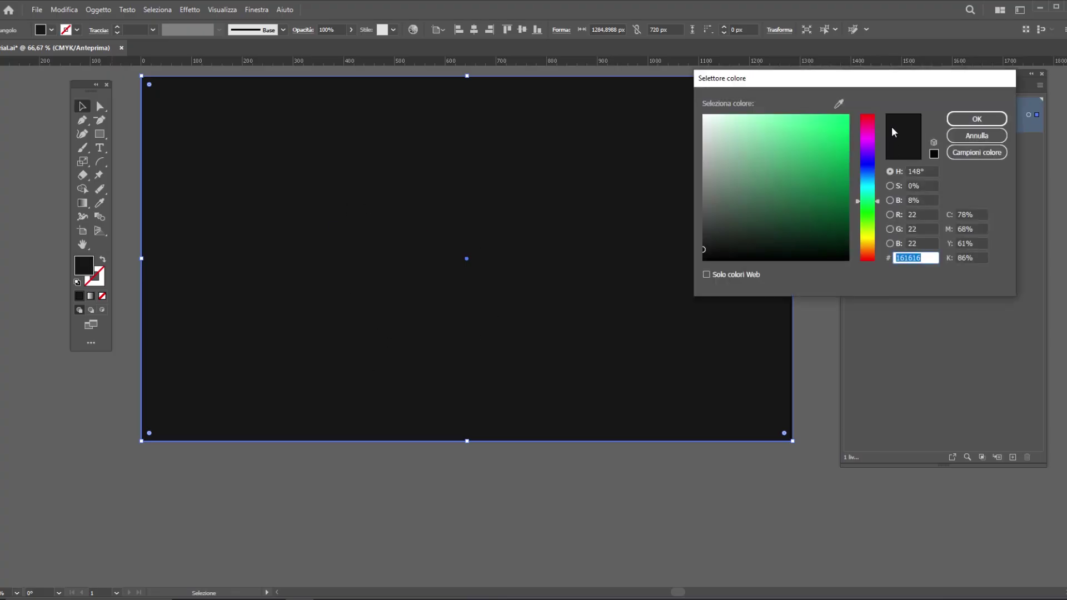
key("ctrl+v")
key("Return")
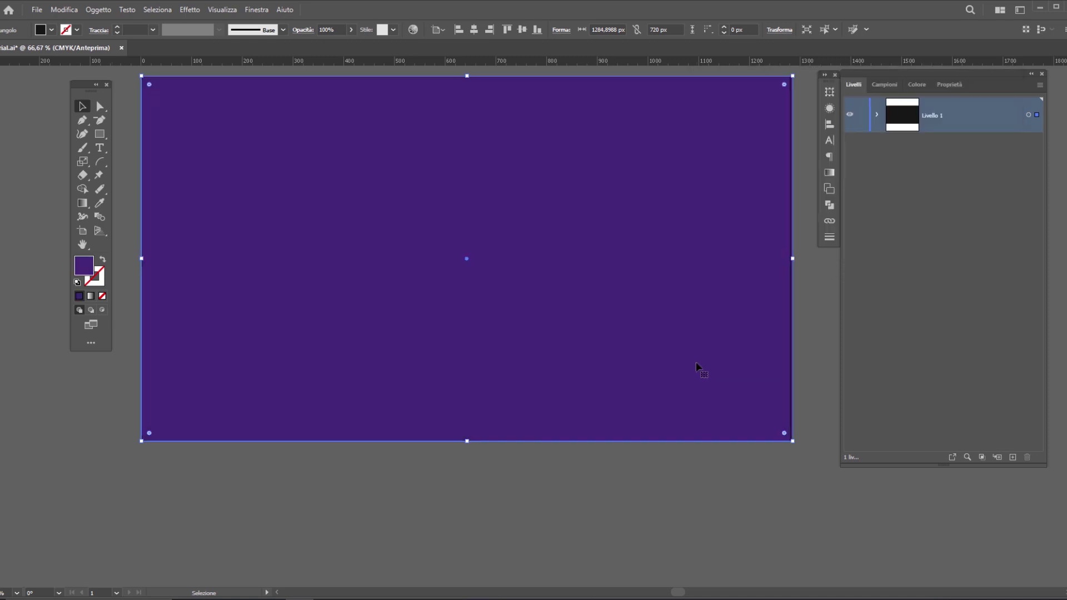
Step: Add black CREATIVO text on the artboard and scale it up to about 276 pt
key("t")
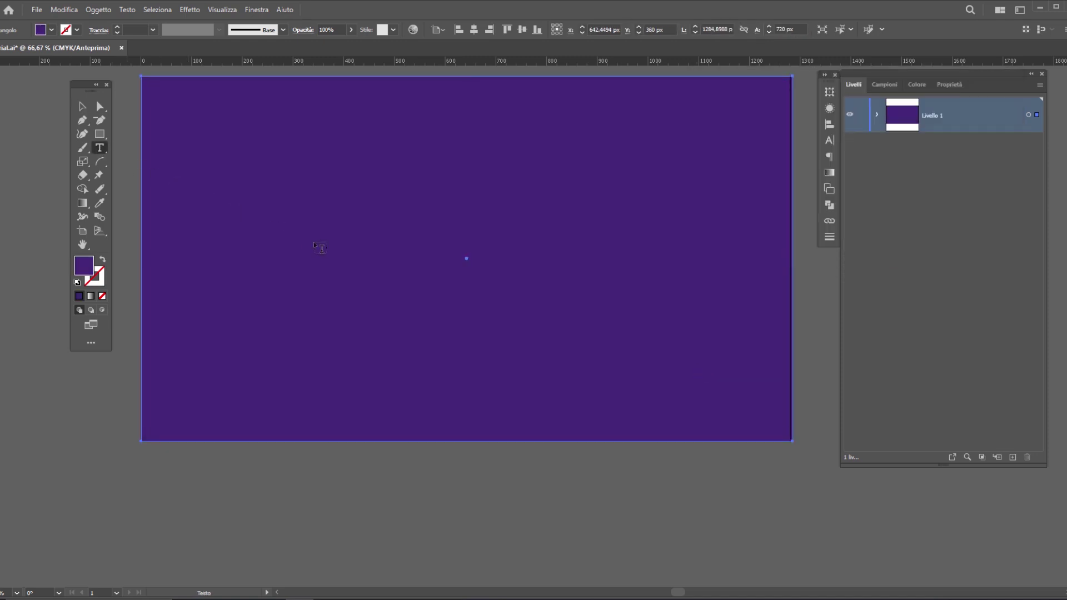
left_click(324, 249)
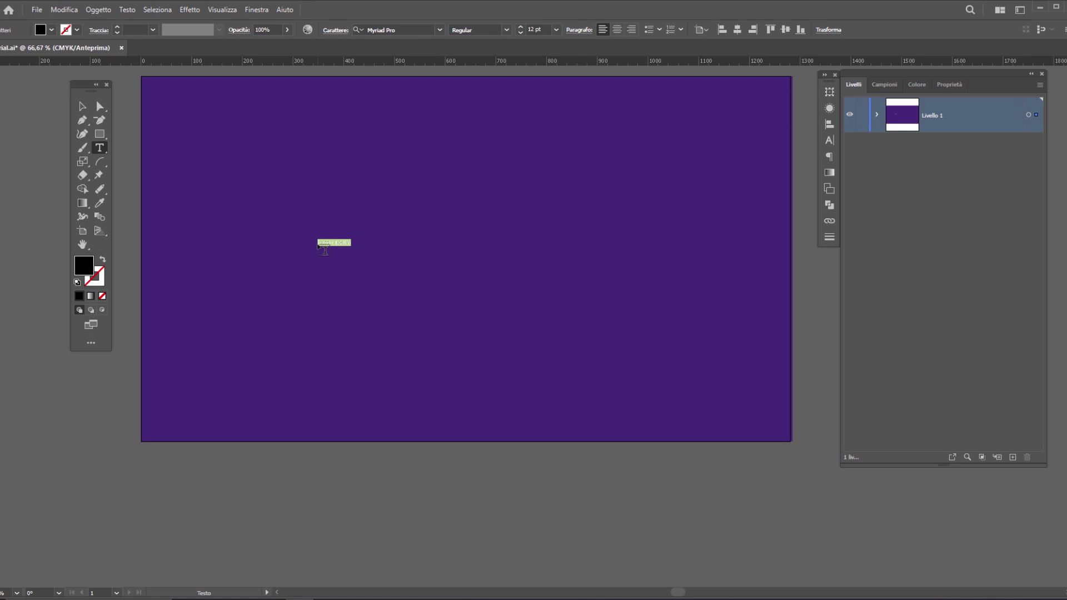
key("Escape")
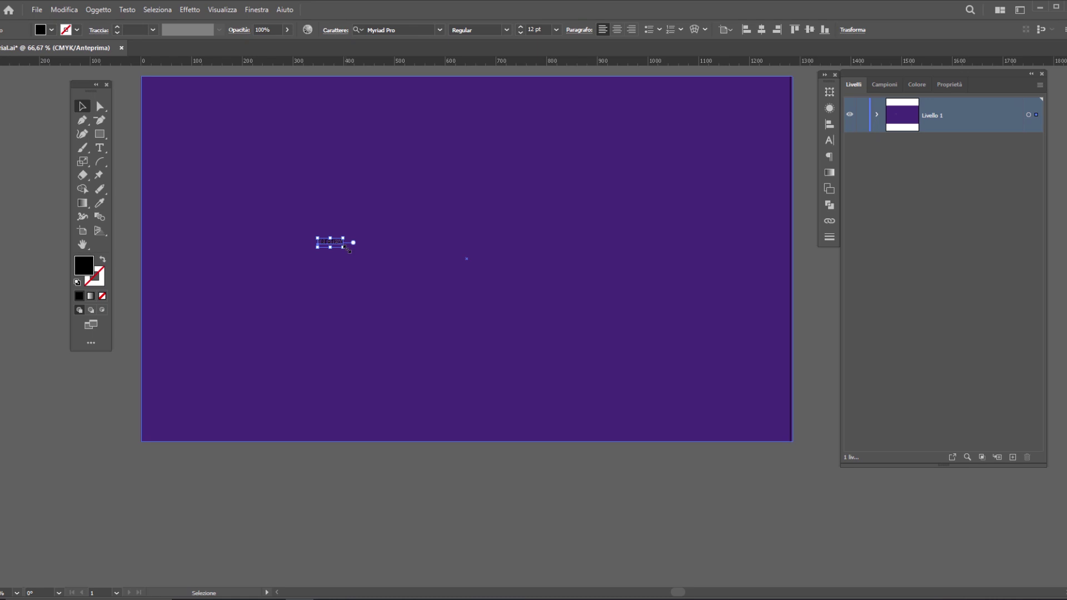
mouse_move(344, 246)
left_mouse_down()
mouse_move(524, 324)
mouse_move(708, 342)
left_mouse_up()
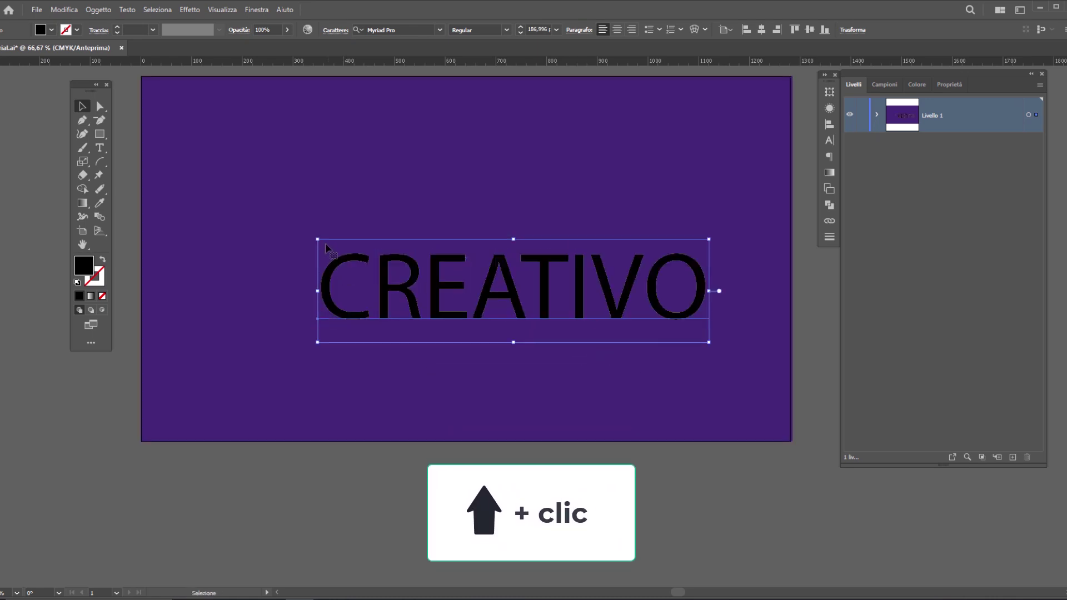
left_click_drag(327, 249, 198, 209)
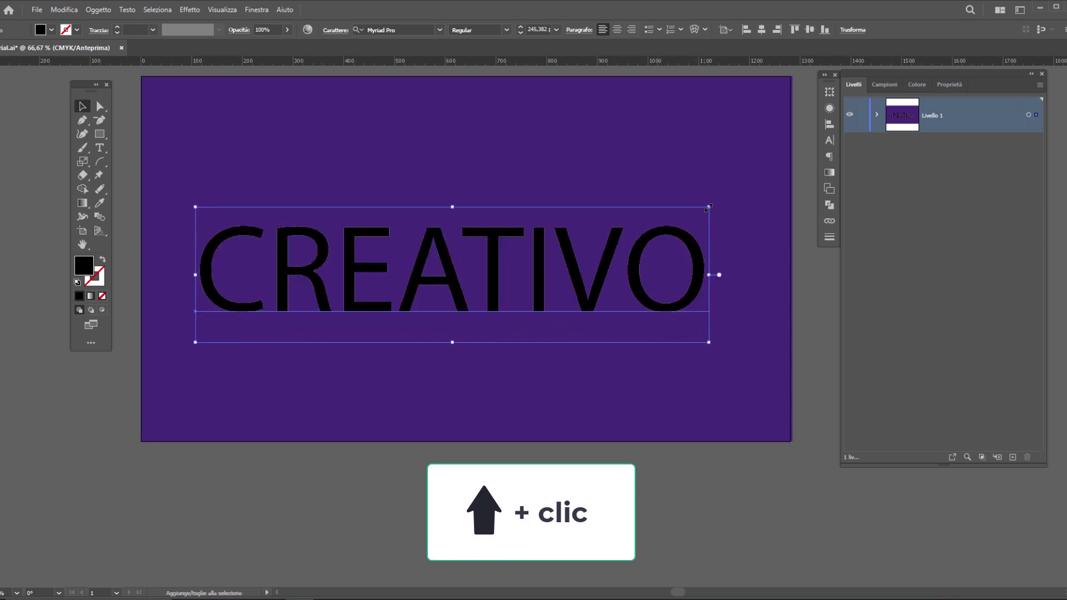
left_click_drag(708, 207, 754, 169)
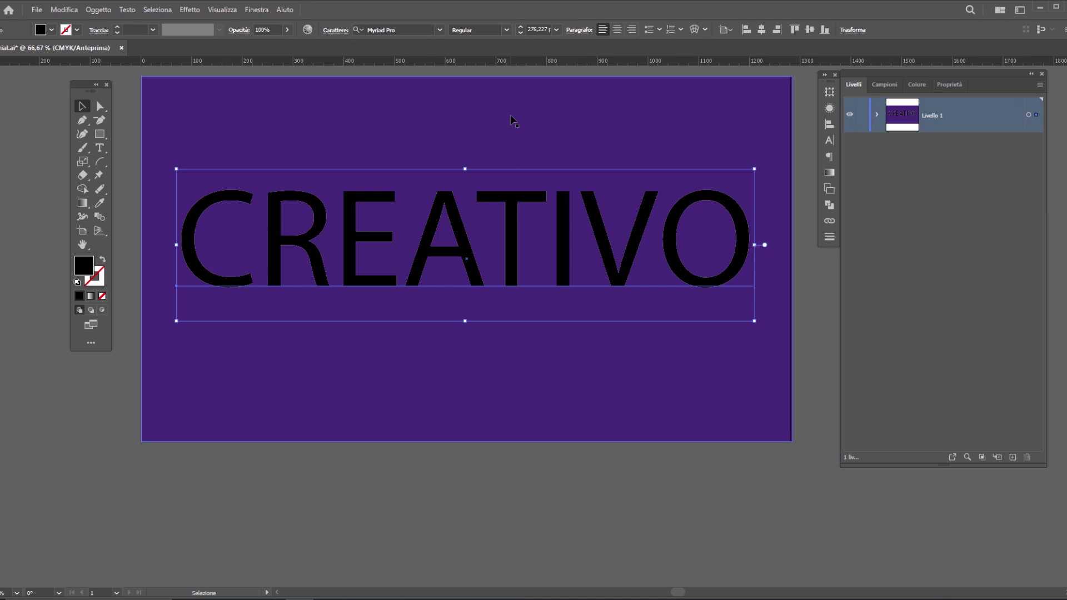
Step: Apply Quartilla Bold to CREATIVO, then enlarge and reposition it
left_click(439, 29)
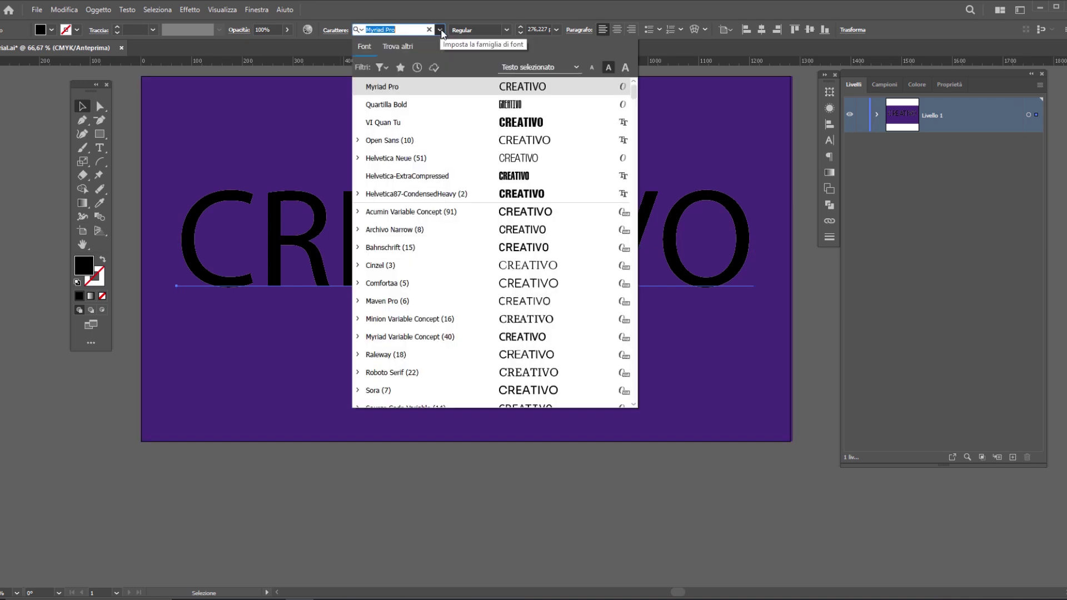
left_click(410, 105)
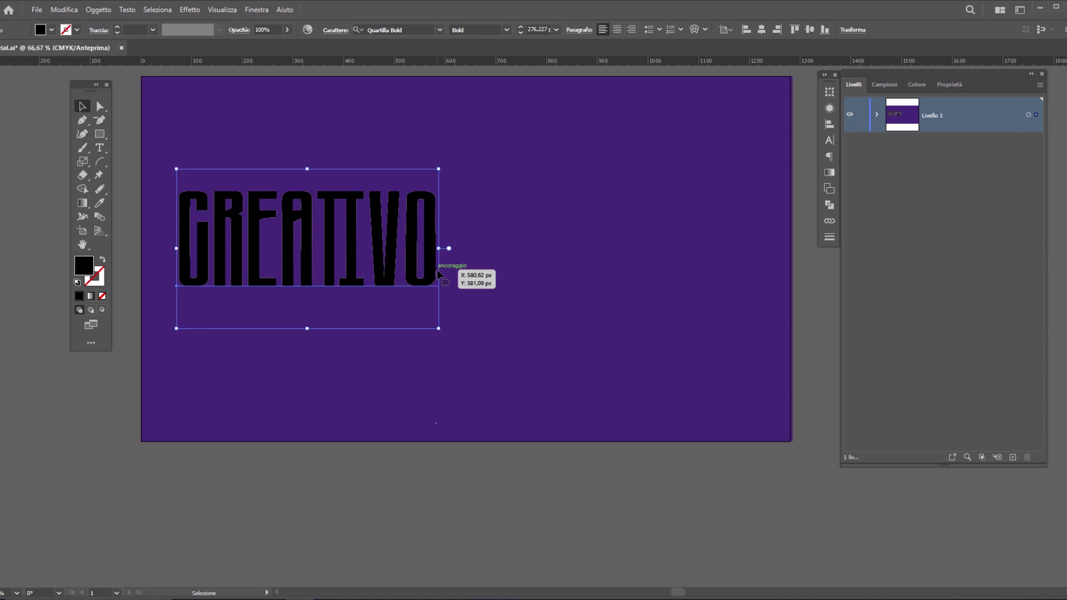
left_click_drag(439, 328, 538, 396)
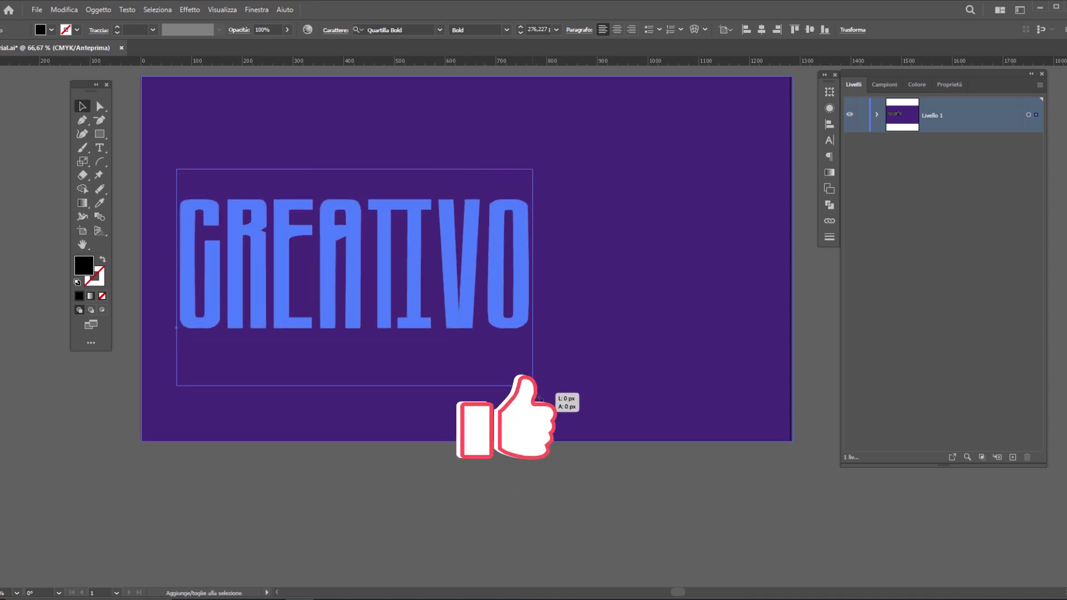
mouse_move(481, 297)
left_mouse_down()
mouse_move(575, 276)
mouse_move(565, 279)
left_mouse_up()
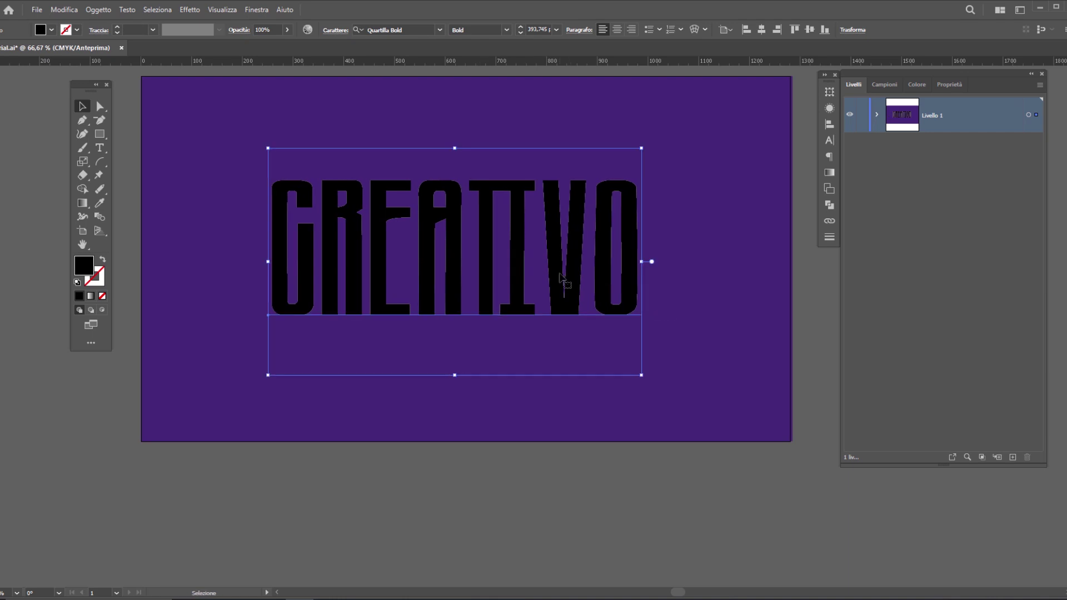
Step: Centre CREATIVO horizontally, fill it lime yellow-green, and expand Livello 1 in Layers
left_click(761, 31)
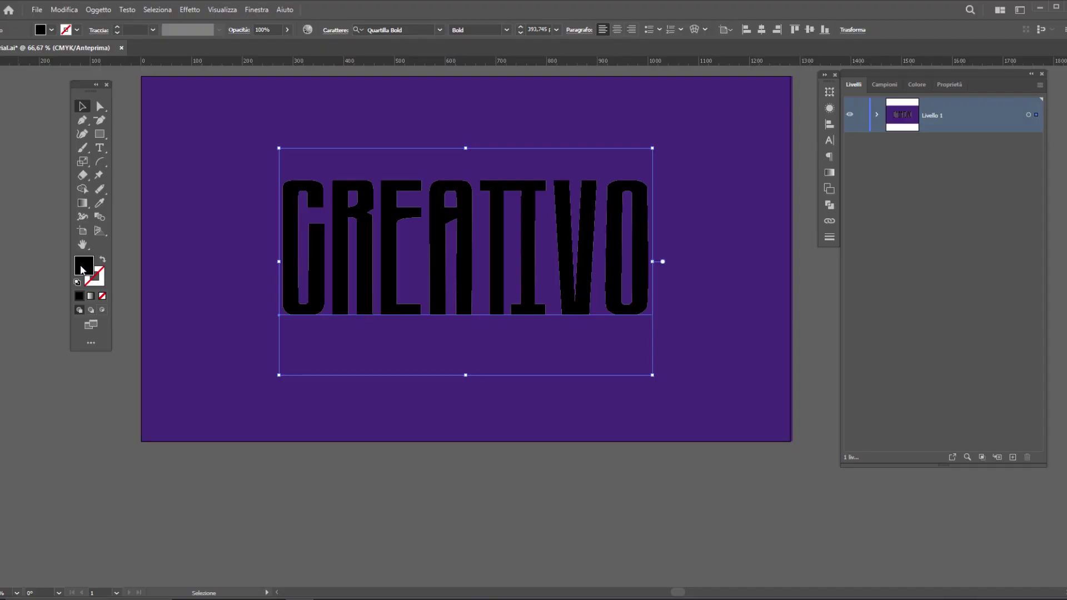
double_click(84, 266)
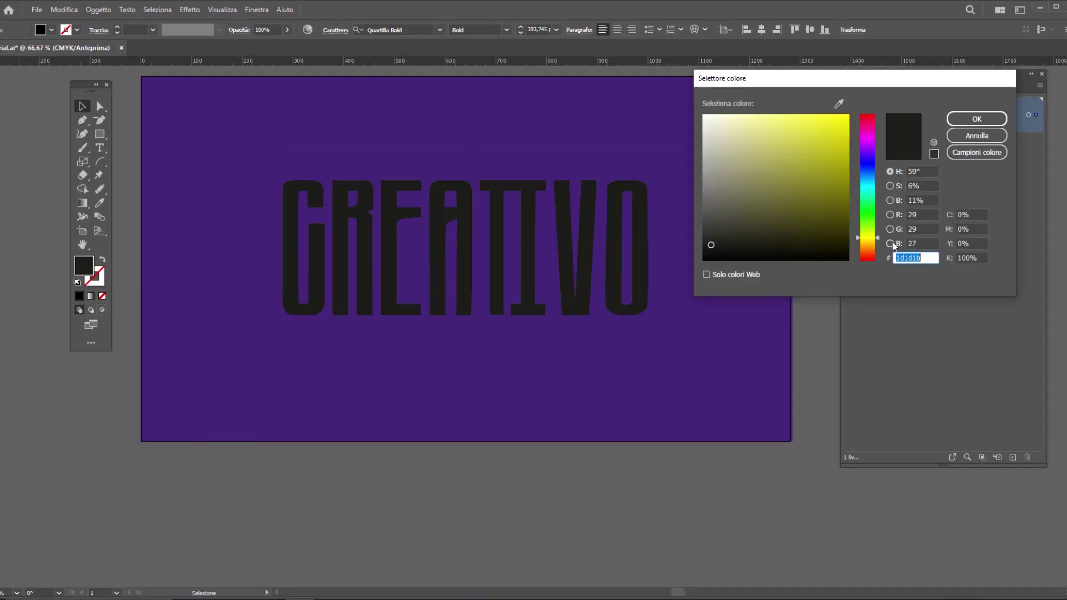
key("ctrl+v")
key("Return")
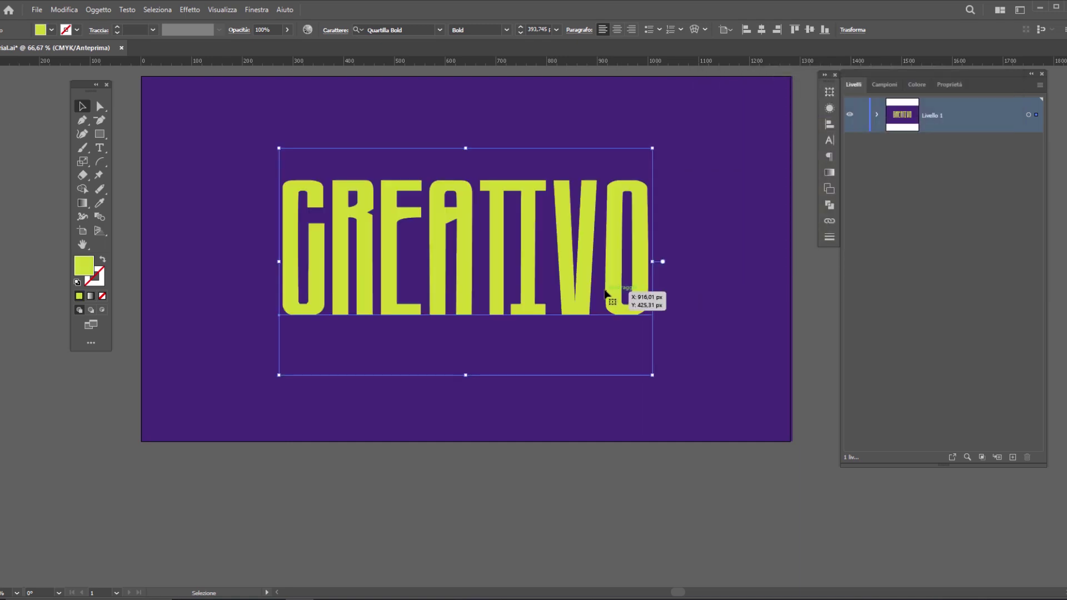
left_click(877, 115)
left_click(962, 157)
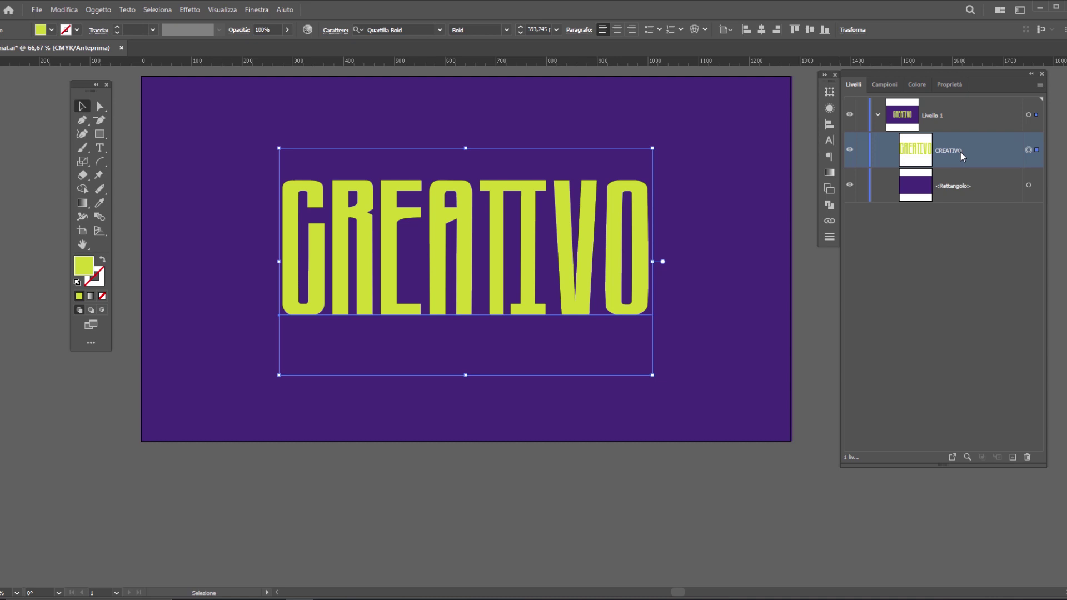
Step: Draw a rectangle covering the CREATIVO text and select it
left_click(99, 134)
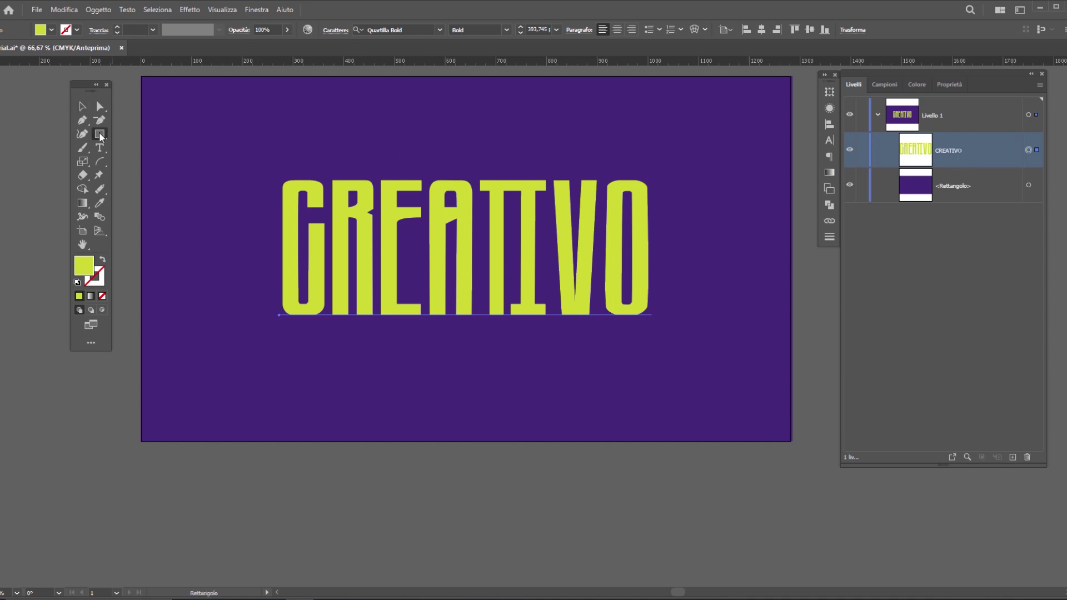
mouse_move(262, 164)
left_mouse_down()
mouse_move(438, 291)
mouse_move(667, 330)
left_mouse_up()
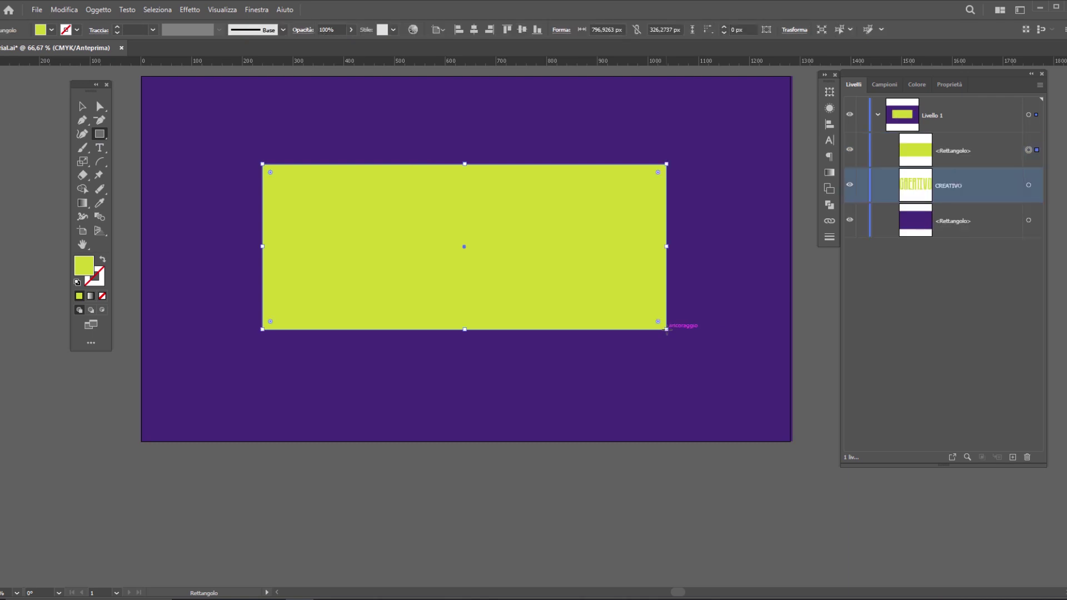
left_click(84, 106)
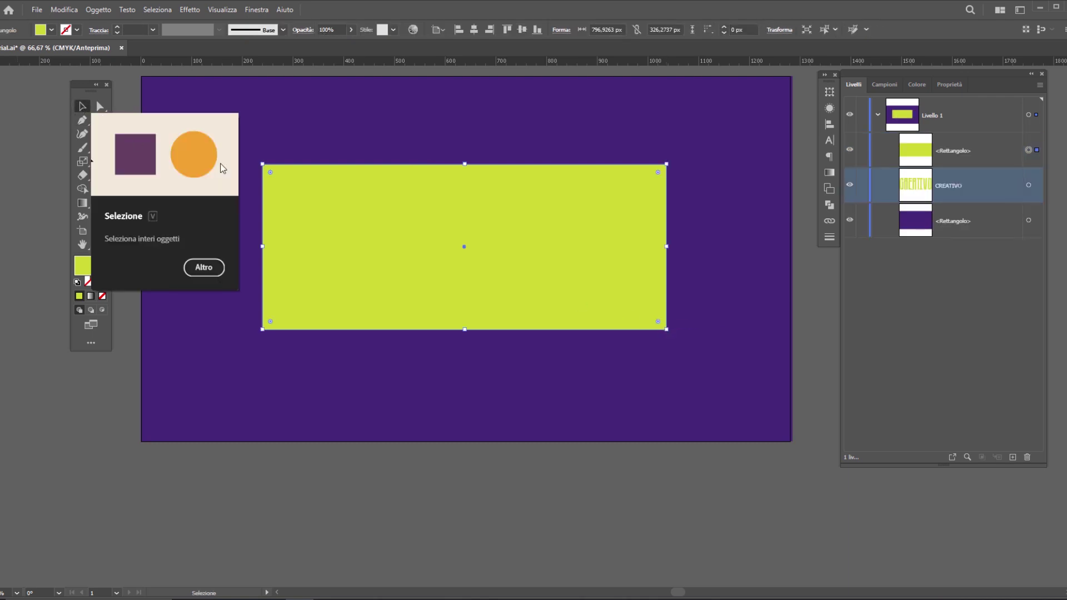
left_click(497, 224)
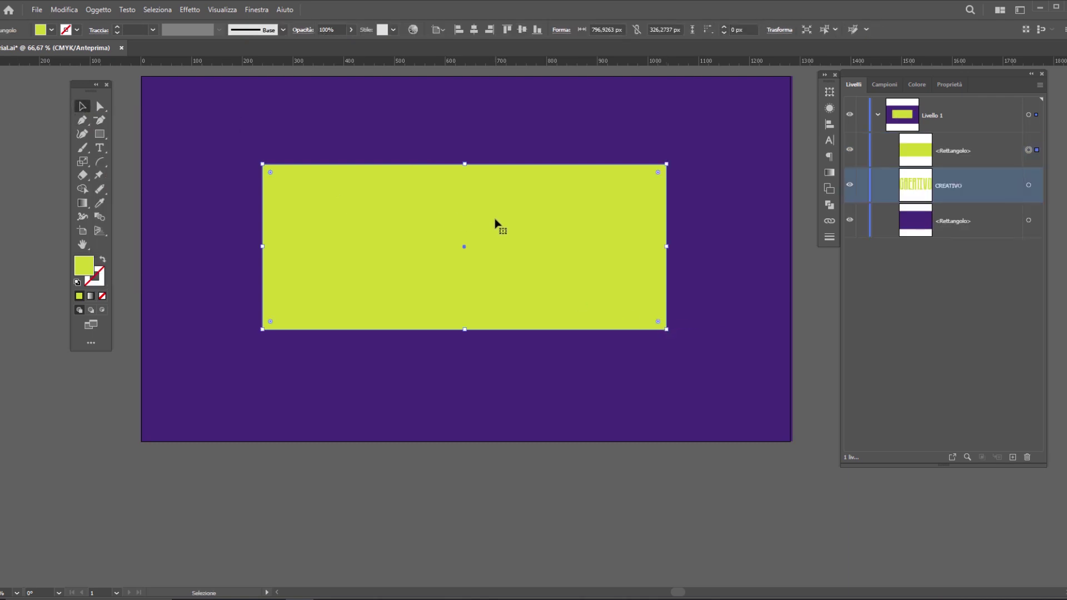
Step: Fill the rectangle with the White-Black gradient at -90°, black end at its bottom edge
left_click(82, 204)
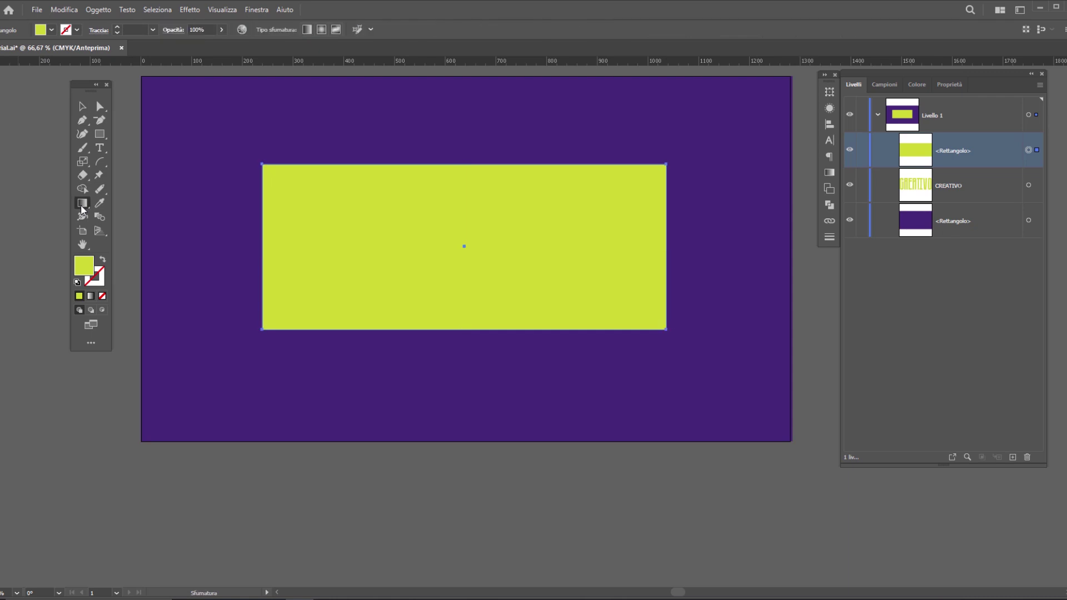
left_click(831, 174)
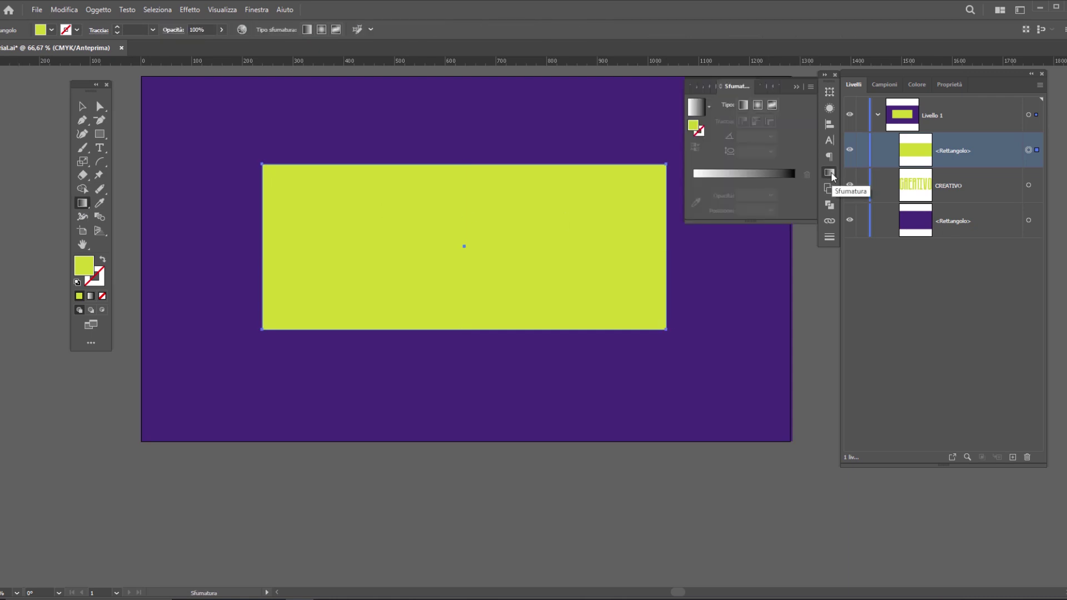
left_click(253, 10)
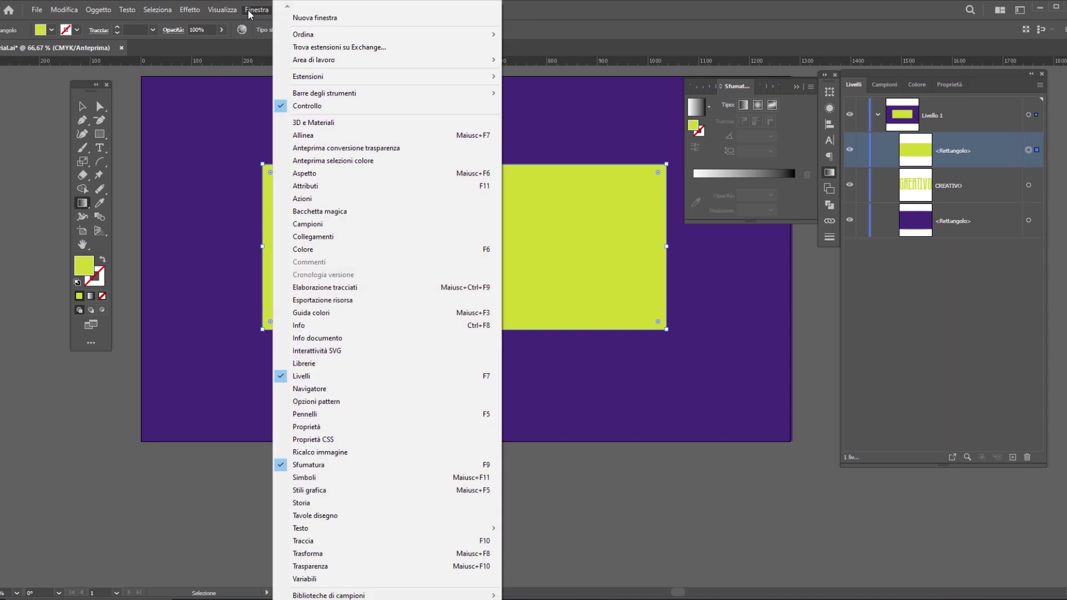
left_click(551, 478)
left_click(710, 106)
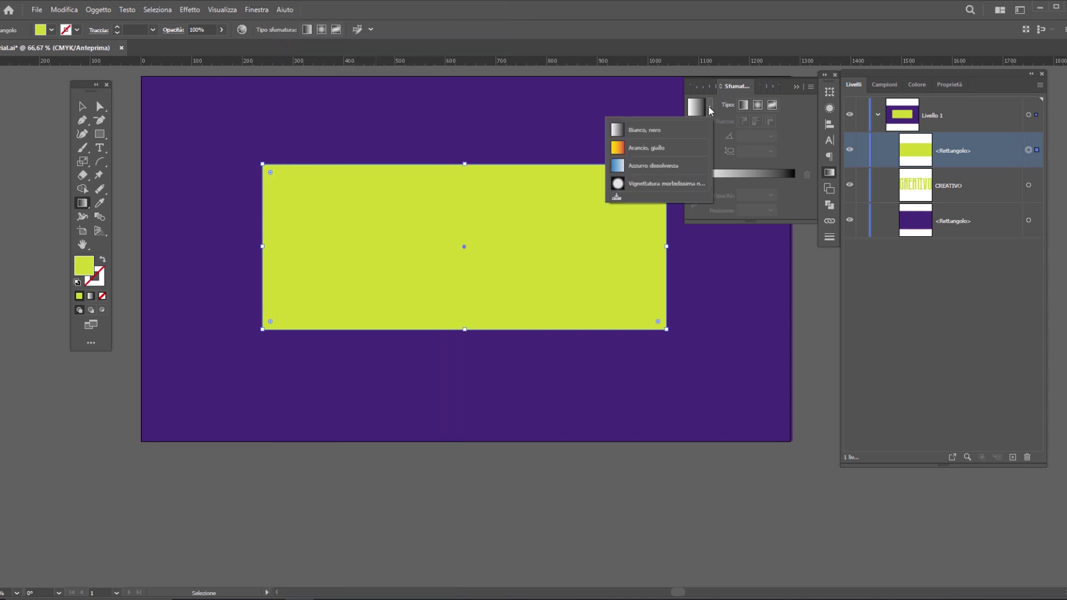
left_click(665, 135)
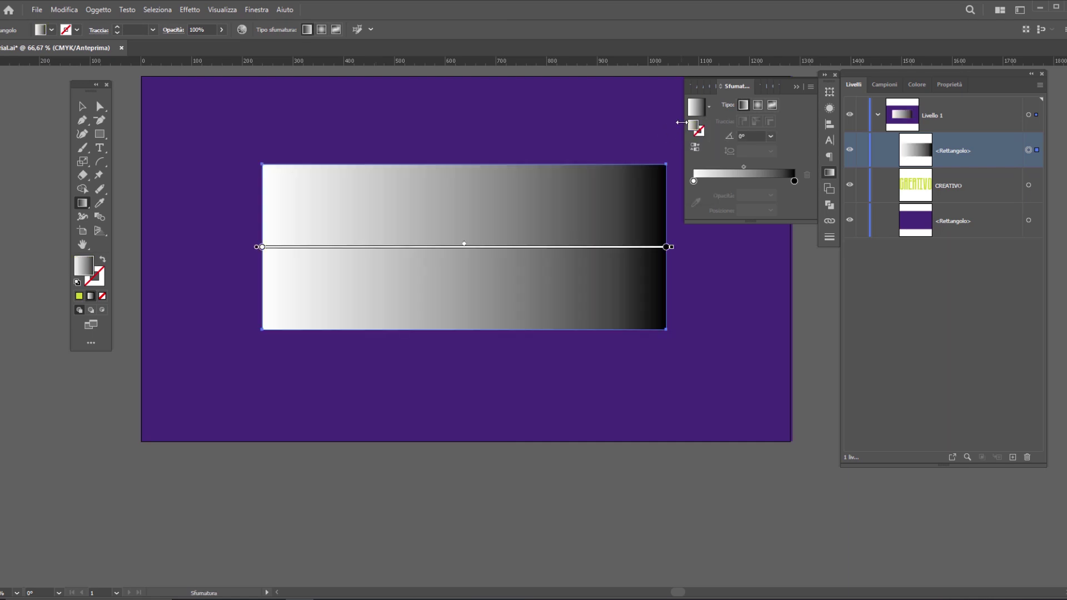
left_click(751, 137)
type("-90")
key("Return")
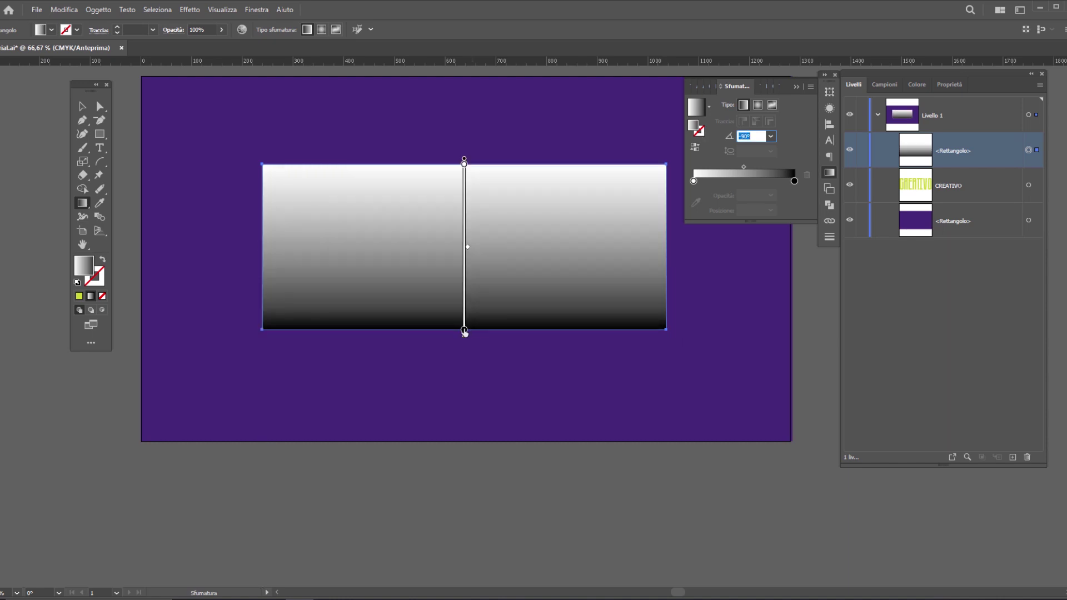
mouse_move(465, 332)
left_mouse_down()
mouse_move(465, 258)
mouse_move(464, 327)
left_mouse_up()
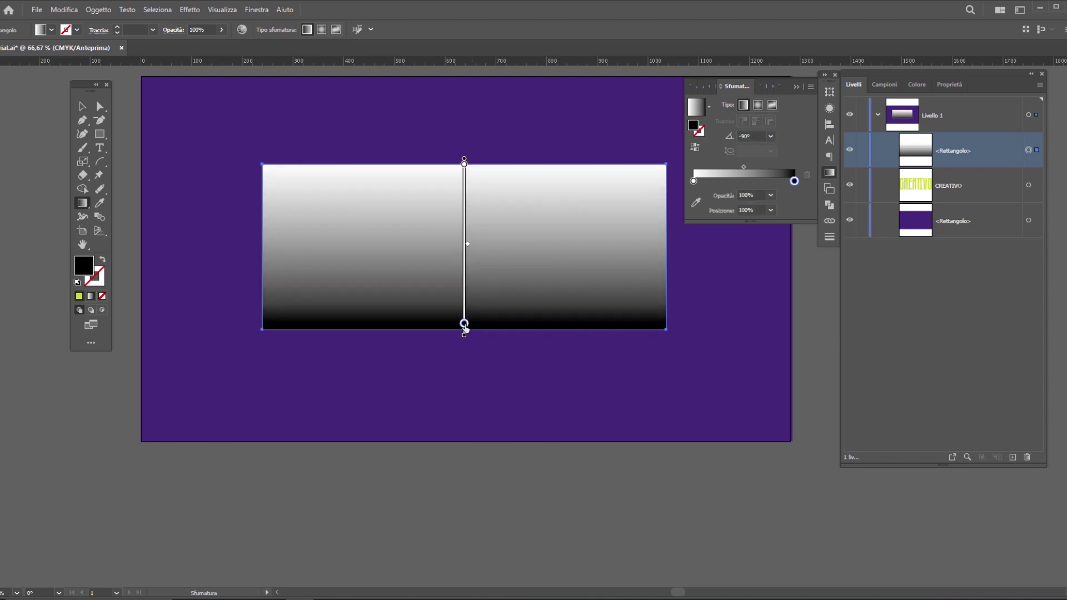
left_click(829, 173)
key("v")
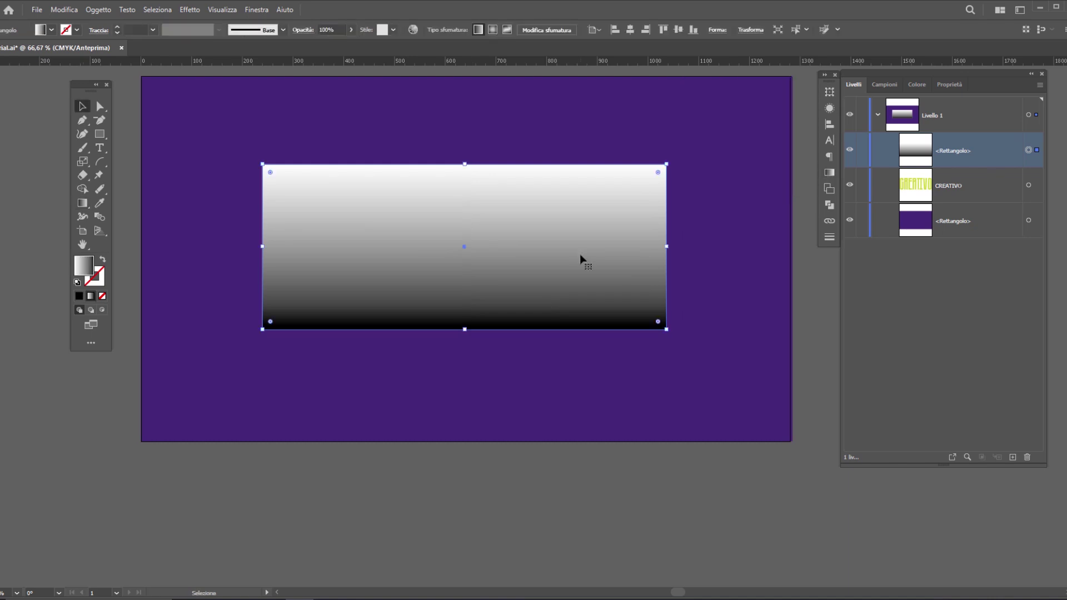
Step: Open the Granulosità texture effect and zoom its preview out
left_click(191, 10)
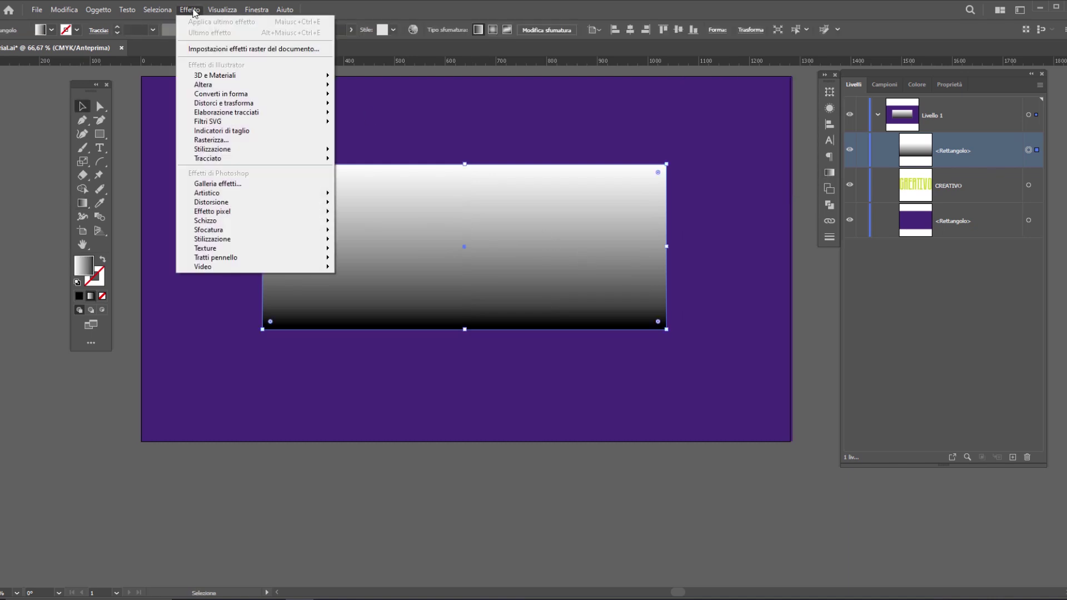
mouse_move(217, 248)
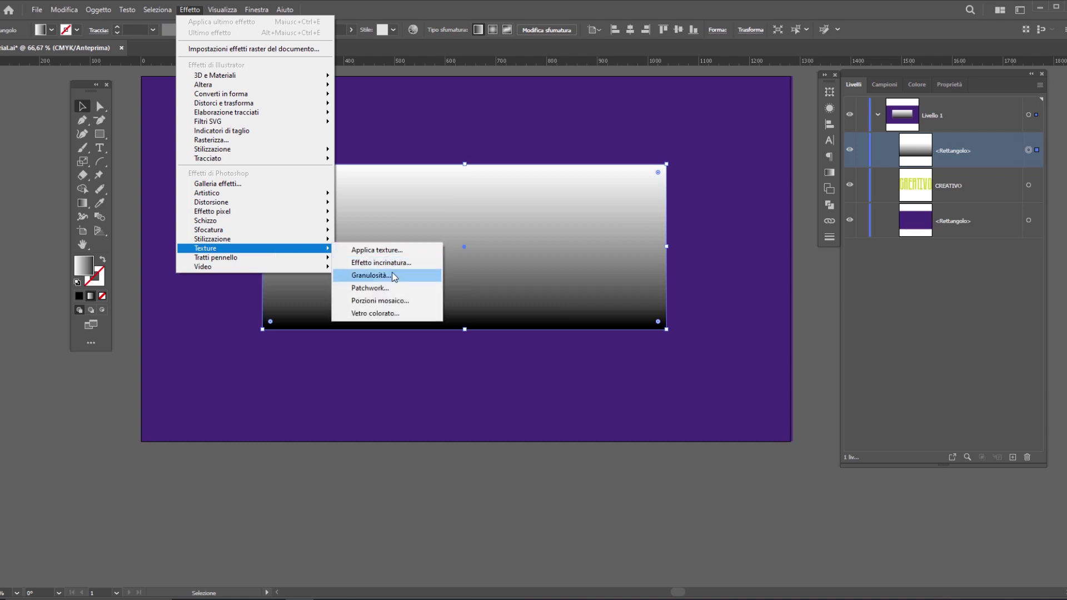
left_click(393, 277)
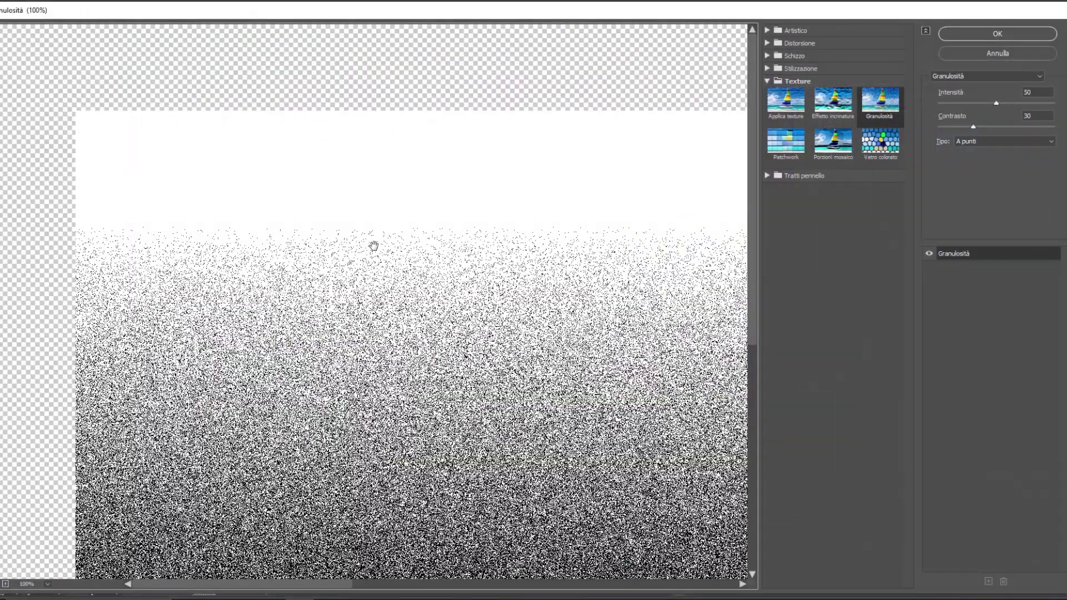
key("alt")
left_click(349, 283, "alt")
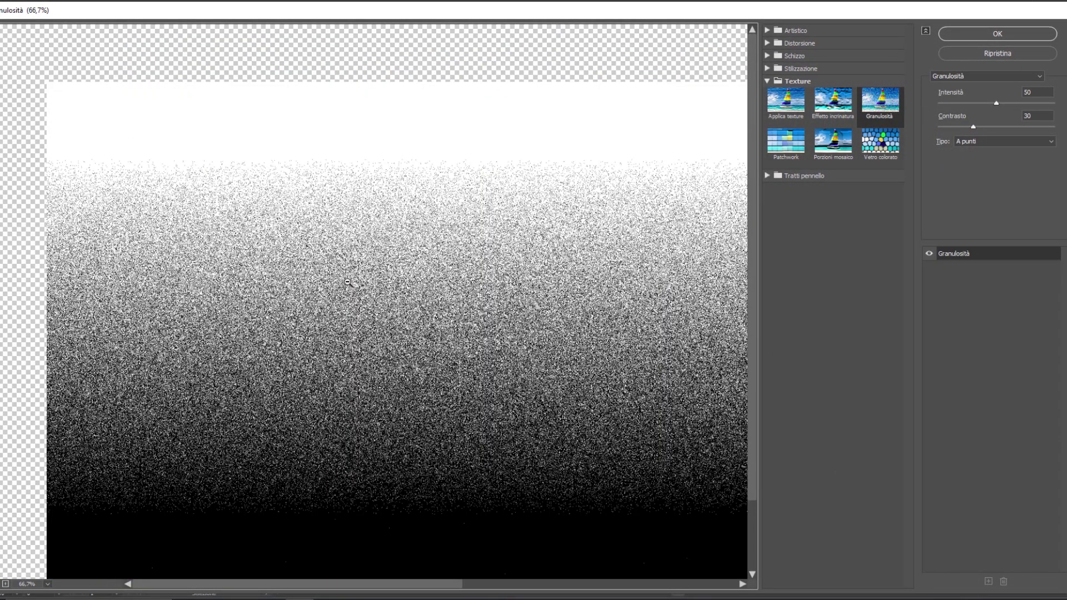
left_click(350, 281, "alt")
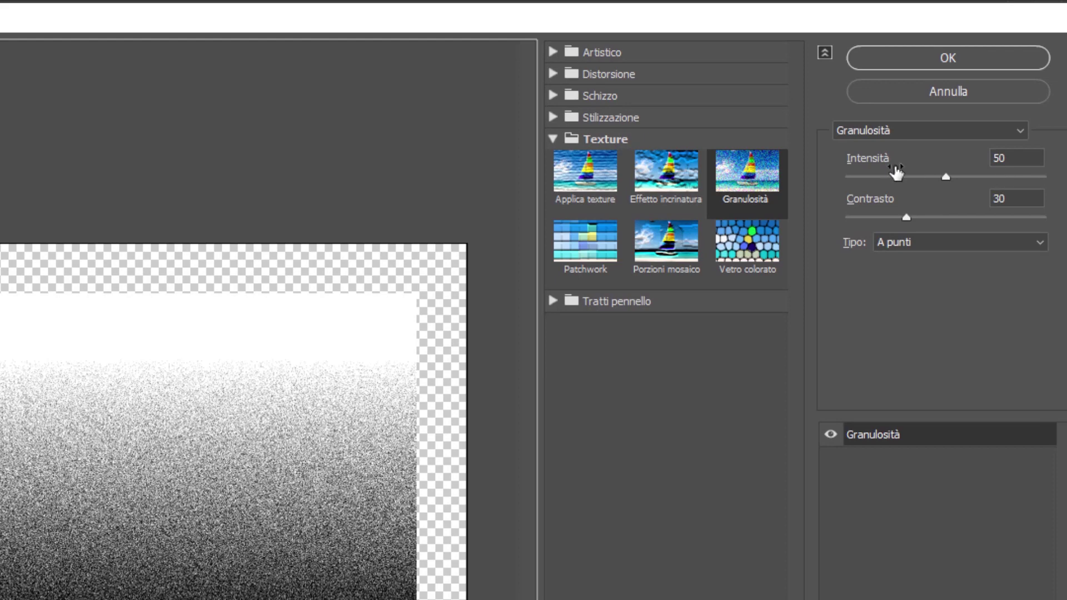
Step: Set the grain to type A punti, intensity 50, contrast 30
left_click(934, 243)
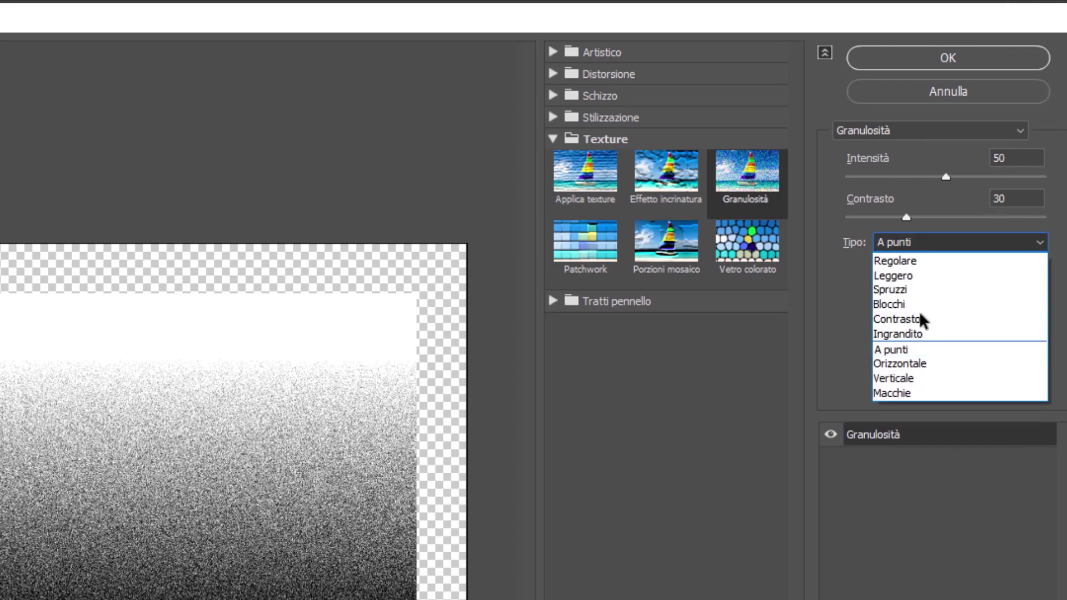
left_click(919, 350)
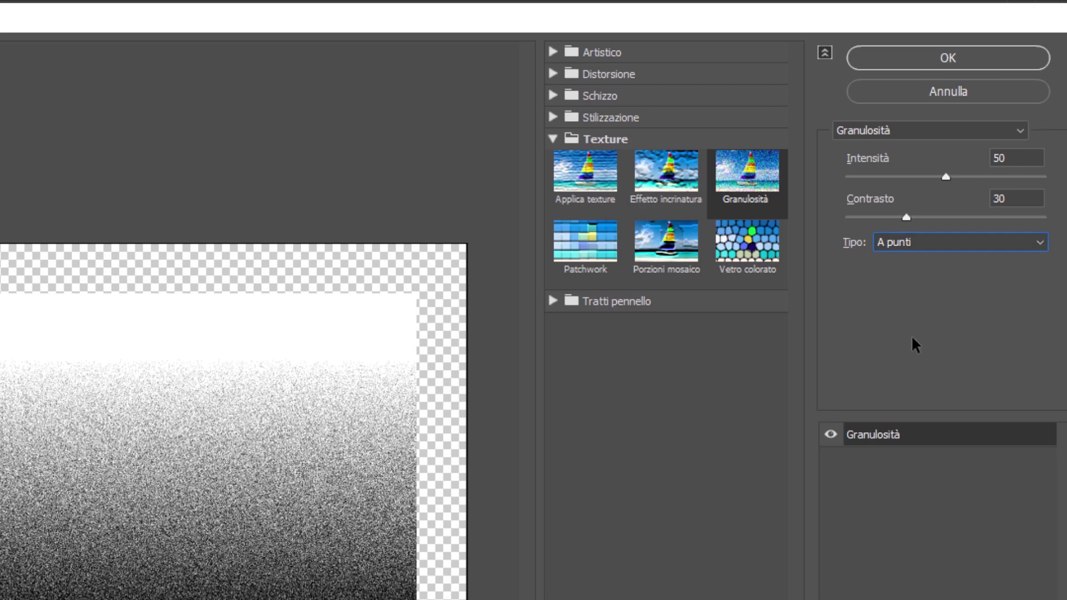
left_click(914, 245)
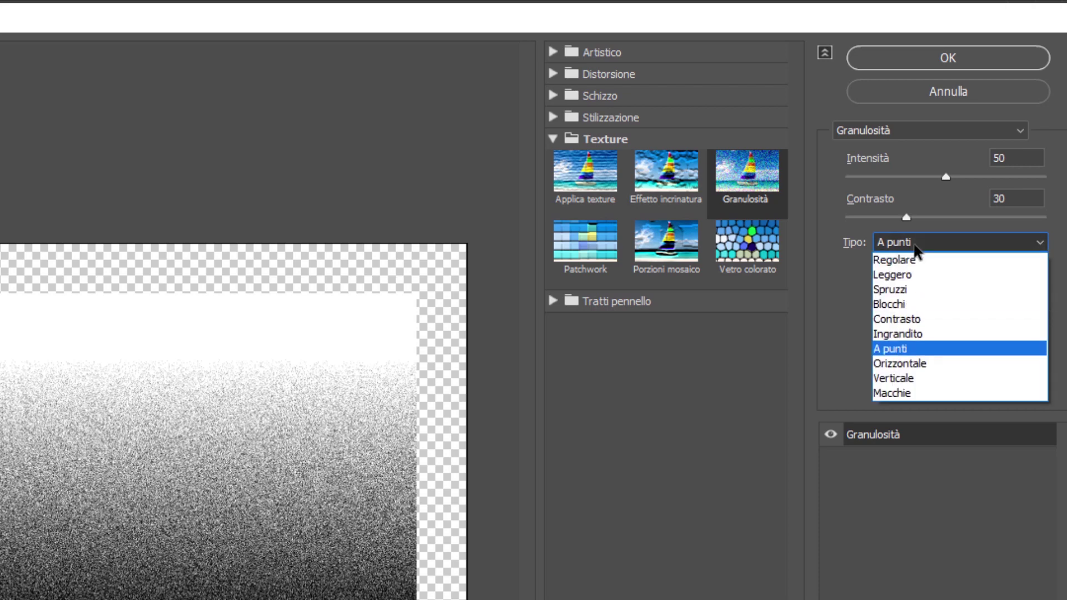
left_click(920, 351)
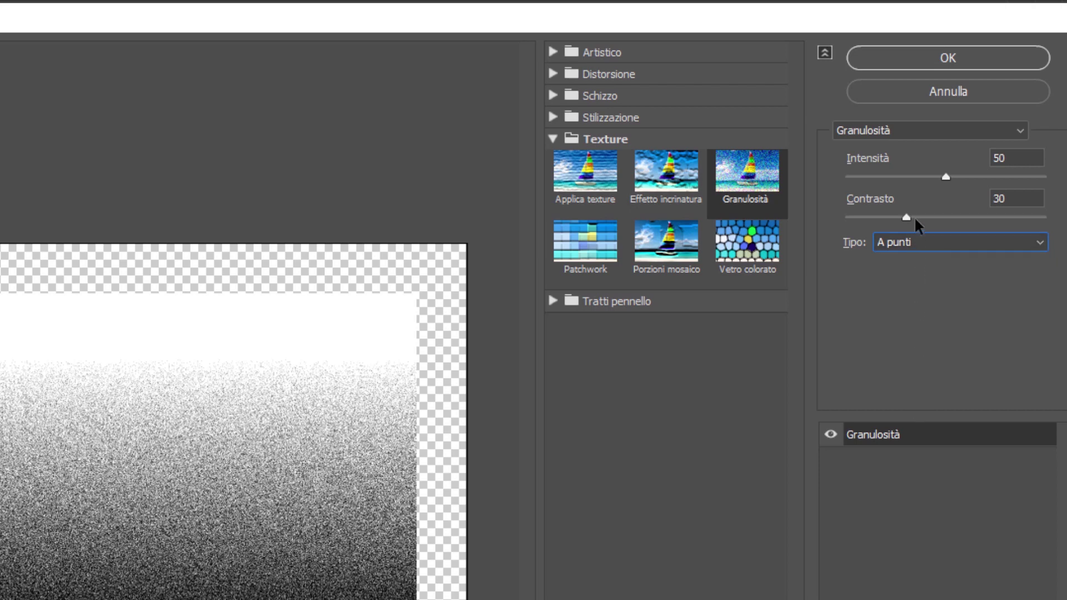
left_click(949, 218)
left_click(947, 177)
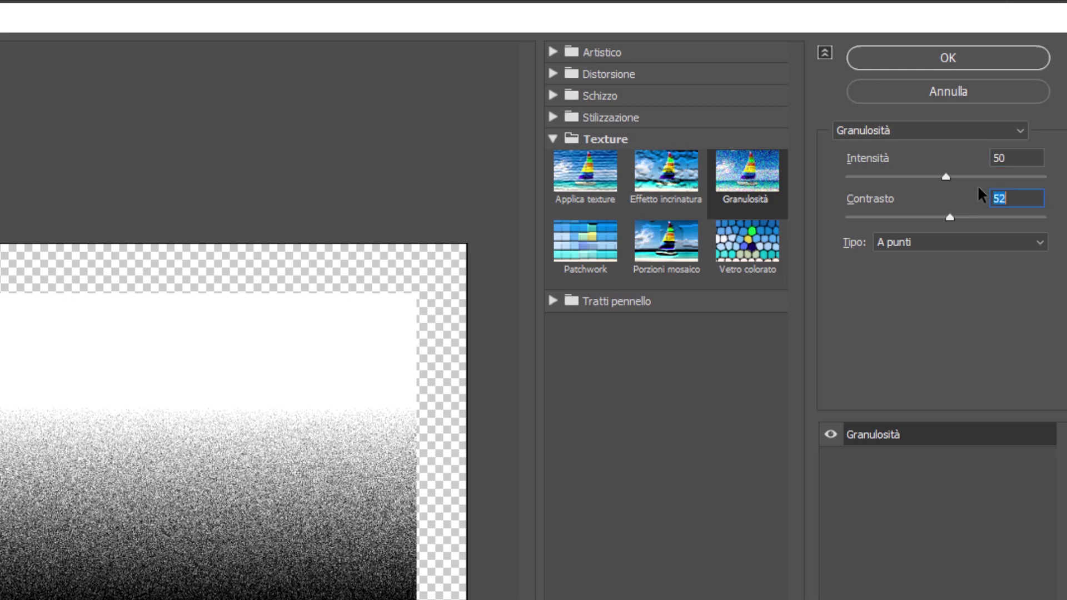
type("30")
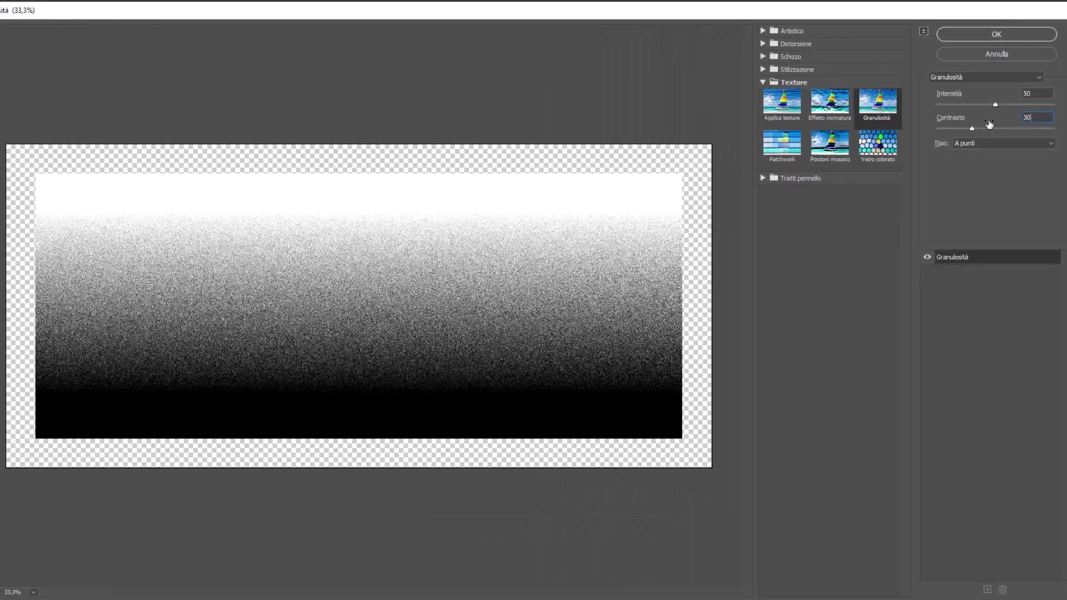
Step: Apply the grain, cut the grainy rectangle, and select CREATIVO
left_click(993, 34)
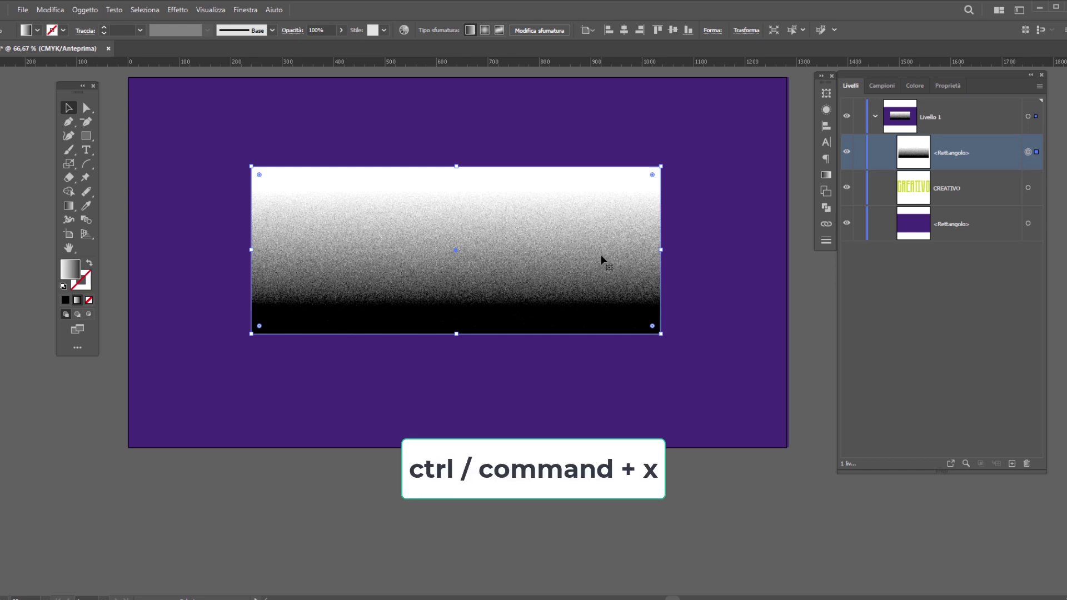
key("ctrl+x")
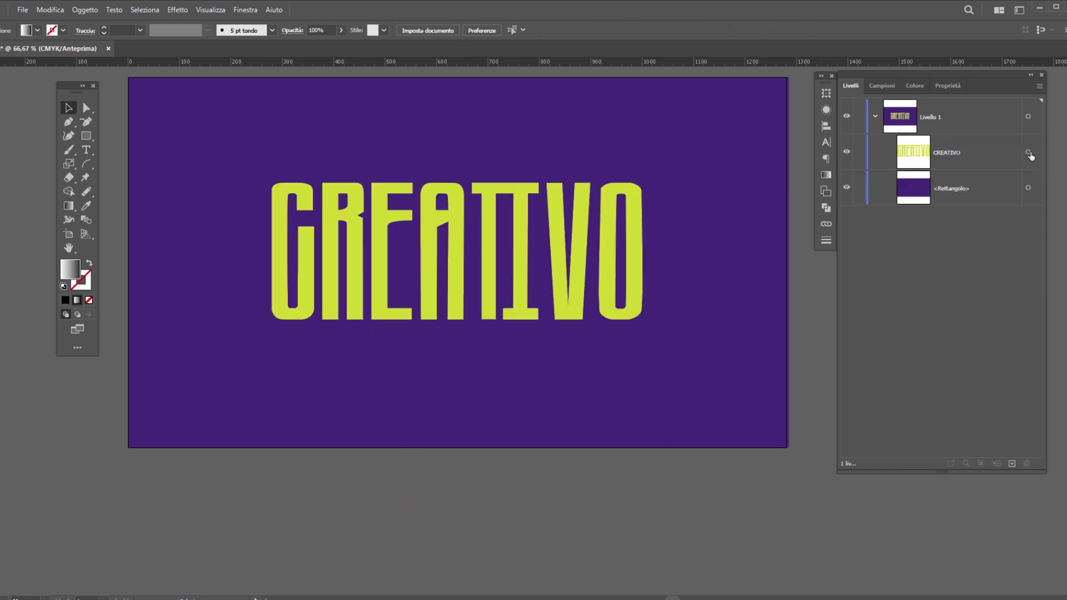
left_click(1027, 152)
Step: Create an opacity mask on CREATIVO and paste the grainy rectangle into it
left_click(245, 10)
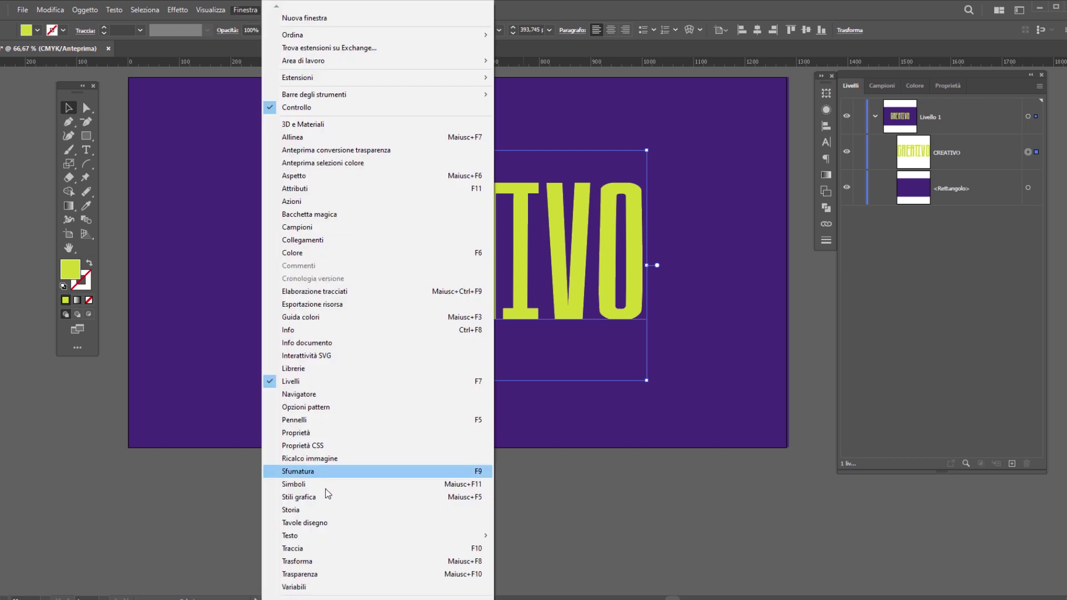
left_click(348, 576)
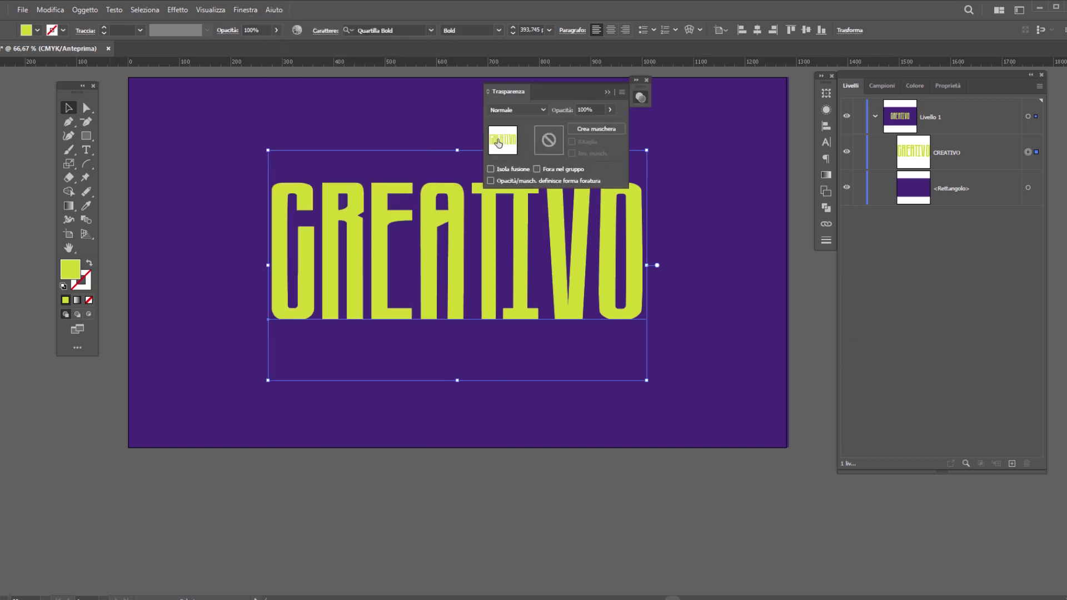
left_click(597, 129)
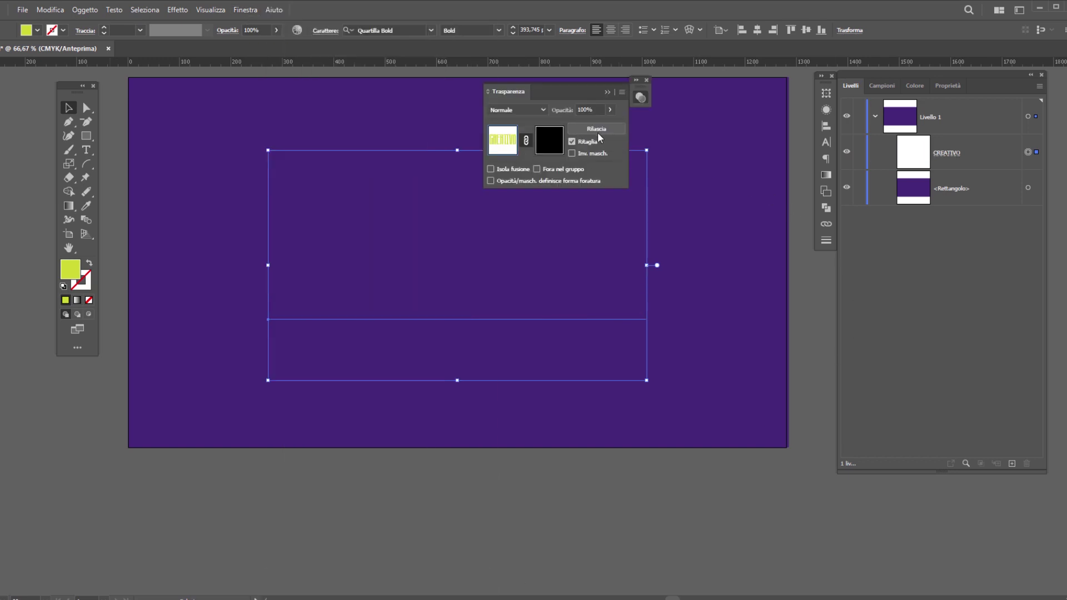
left_click(548, 147)
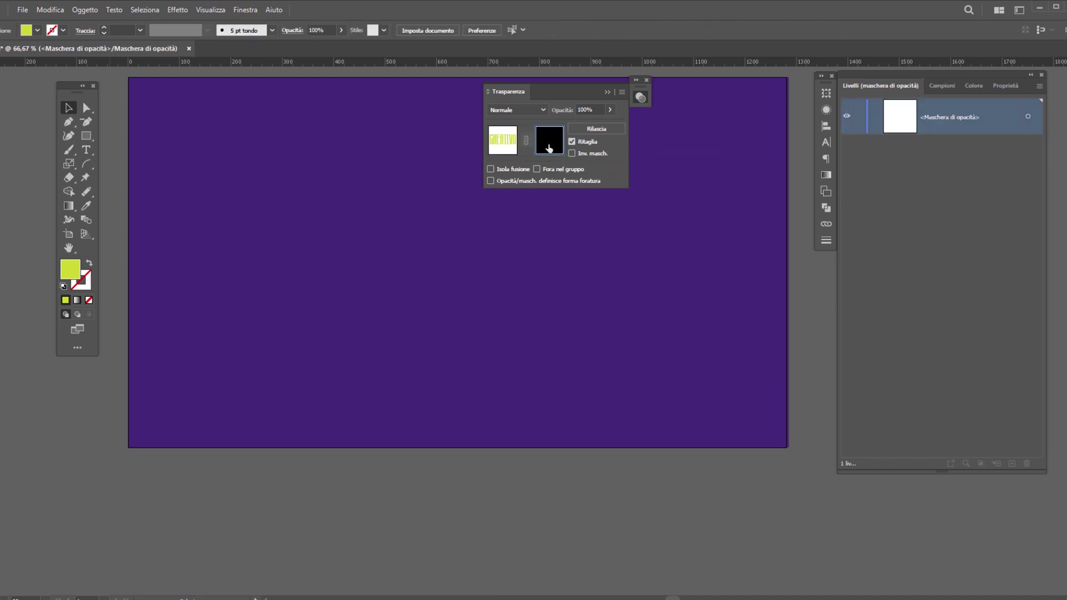
key("ctrl+f")
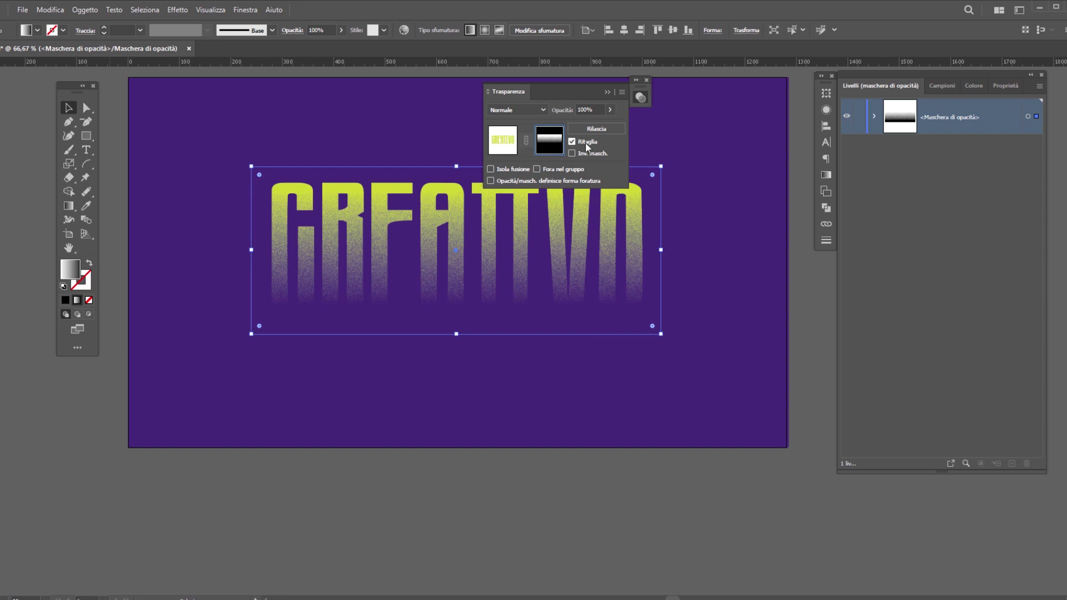
Step: Drag the mask gradient's midpoint downward for coarser stipple at the letters' bottom
left_click(68, 206)
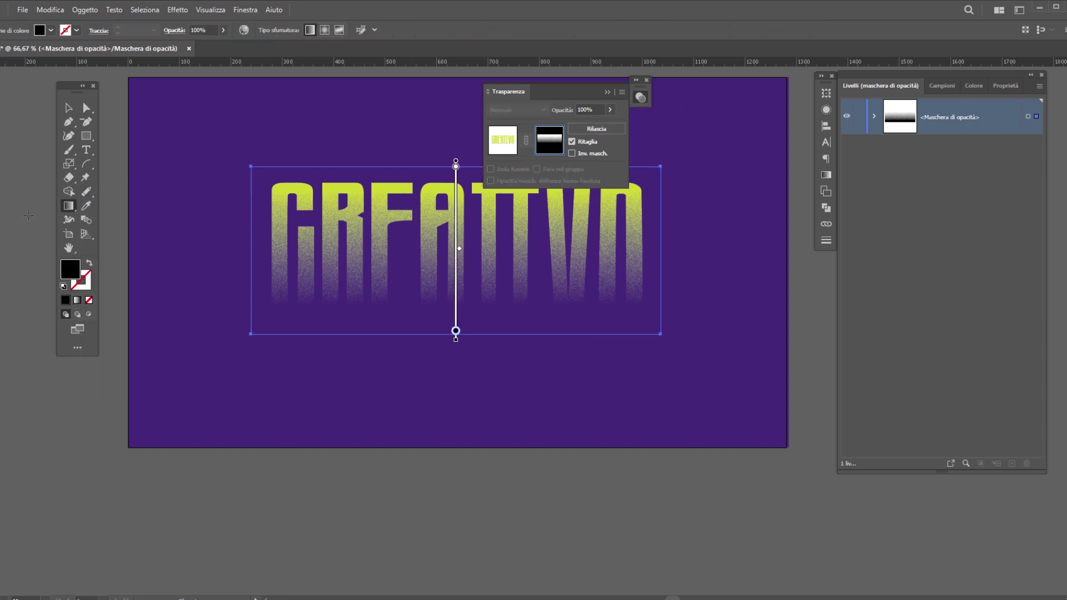
mouse_move(459, 249)
left_mouse_down()
mouse_move(459, 257)
mouse_move(460, 229)
mouse_move(459, 280)
mouse_move(458, 222)
left_mouse_up()
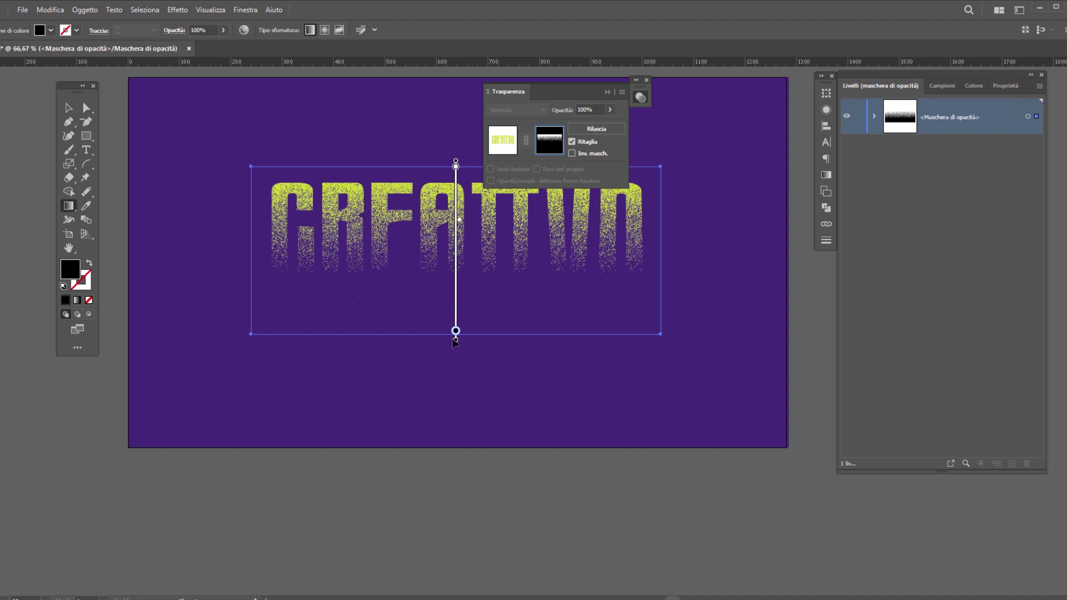
Step: Move the mask gradient's end and start handles lower, keeping it vertical, so letter tops stay solid
left_click_drag(457, 347, 458, 374)
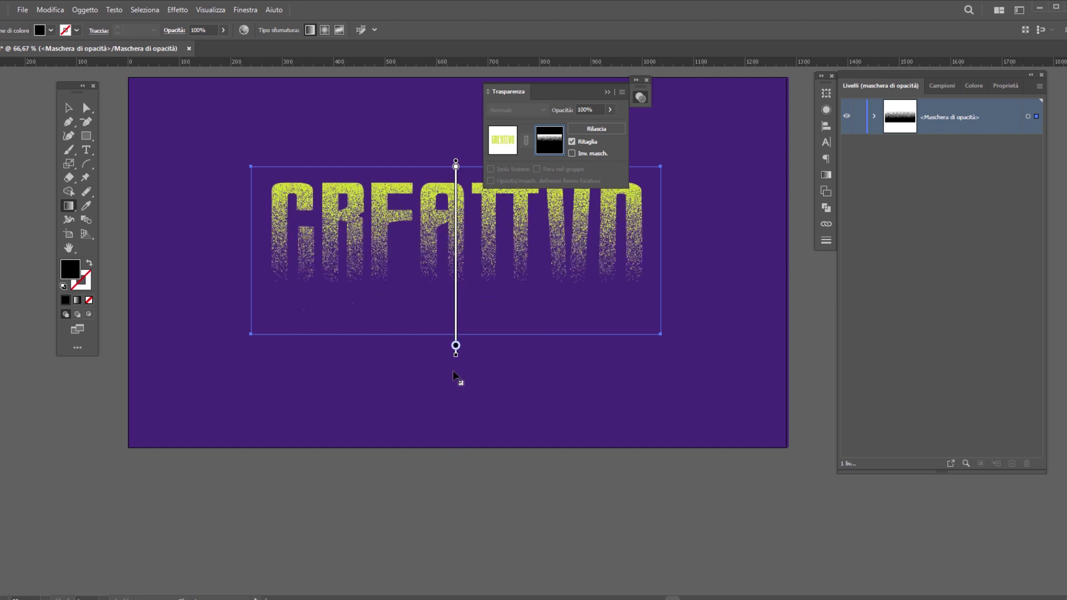
mouse_move(458, 374)
left_mouse_down()
mouse_move(405, 365)
mouse_move(542, 354)
left_mouse_up()
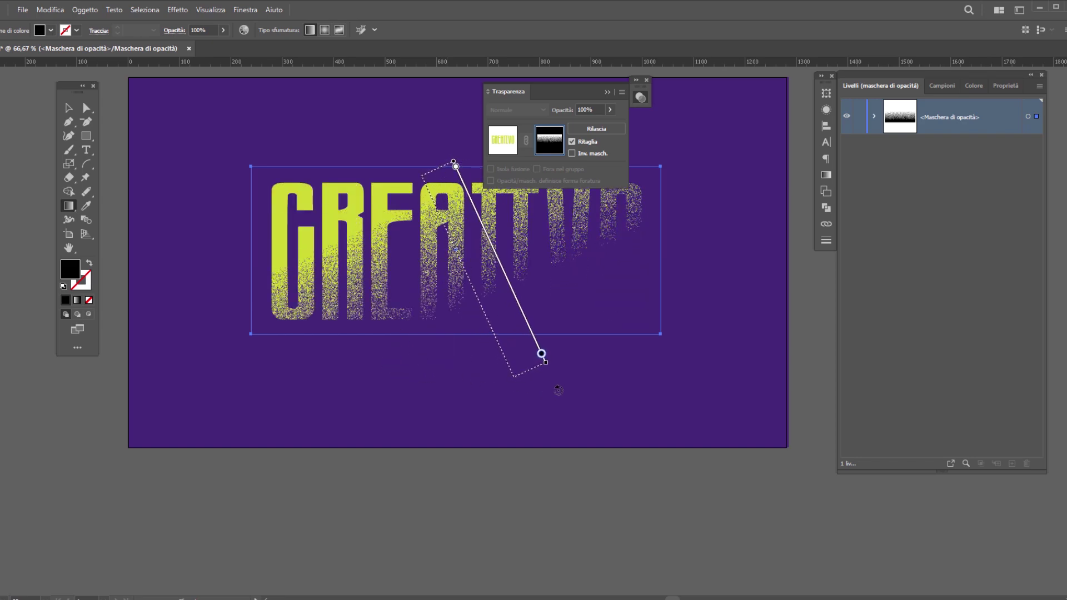
mouse_move(557, 389)
left_mouse_down()
mouse_move(436, 405)
mouse_move(454, 406)
left_mouse_up()
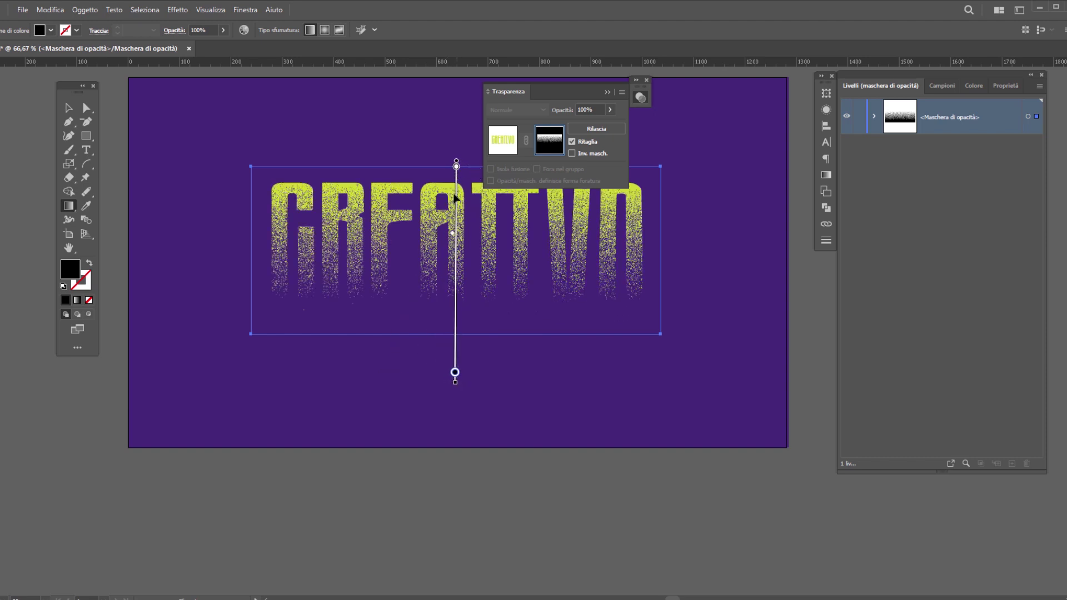
left_click_drag(456, 166, 456, 198)
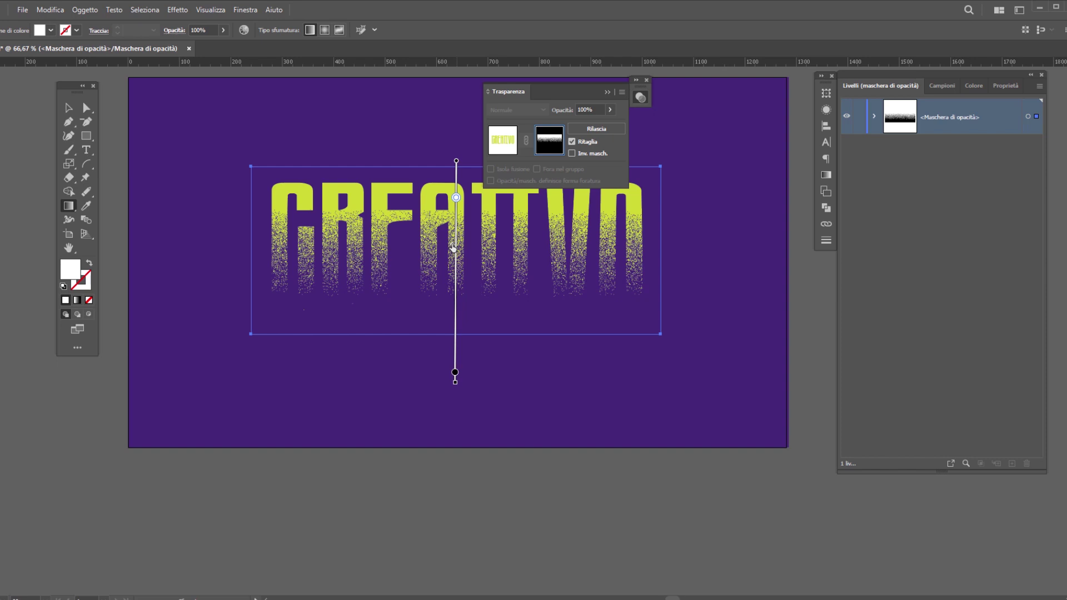
left_click(68, 110)
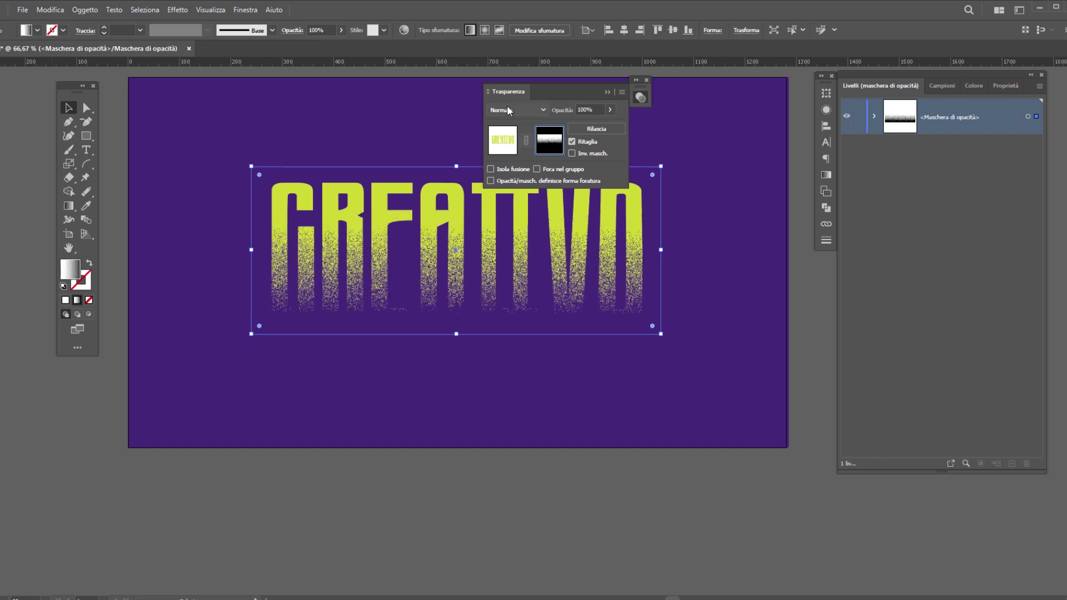
Step: Exit opacity mask editing on the CREATIVO text and collapse the Trasparenza panel
left_click(503, 142)
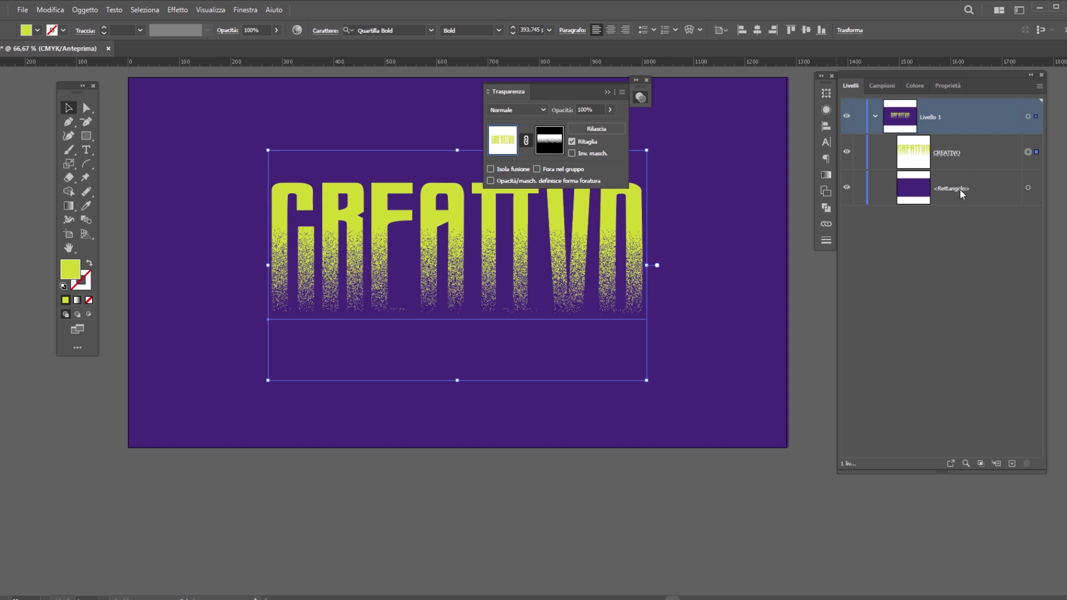
left_click(640, 97)
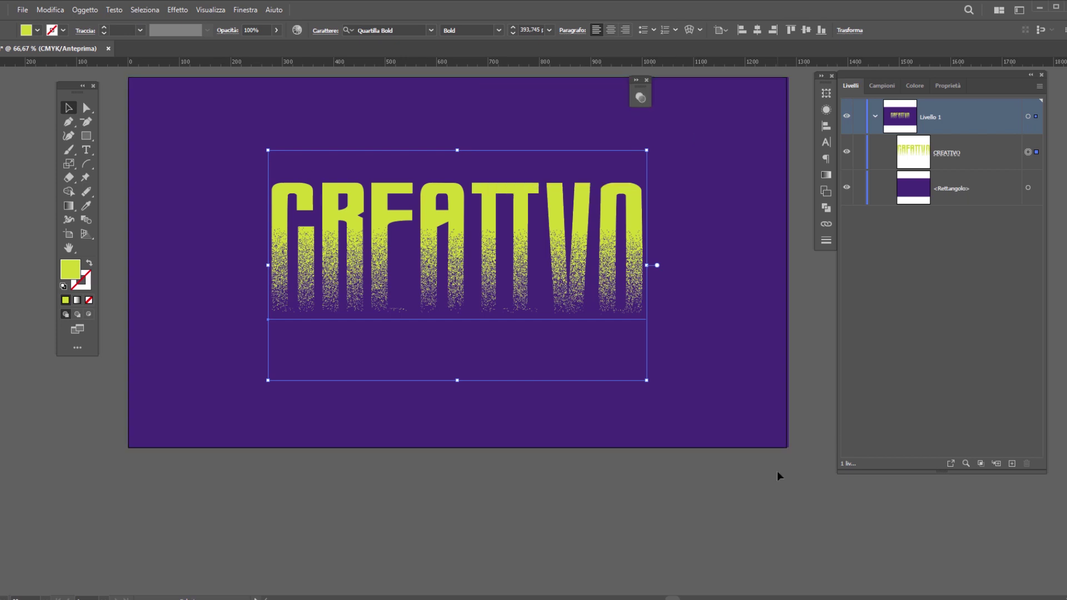